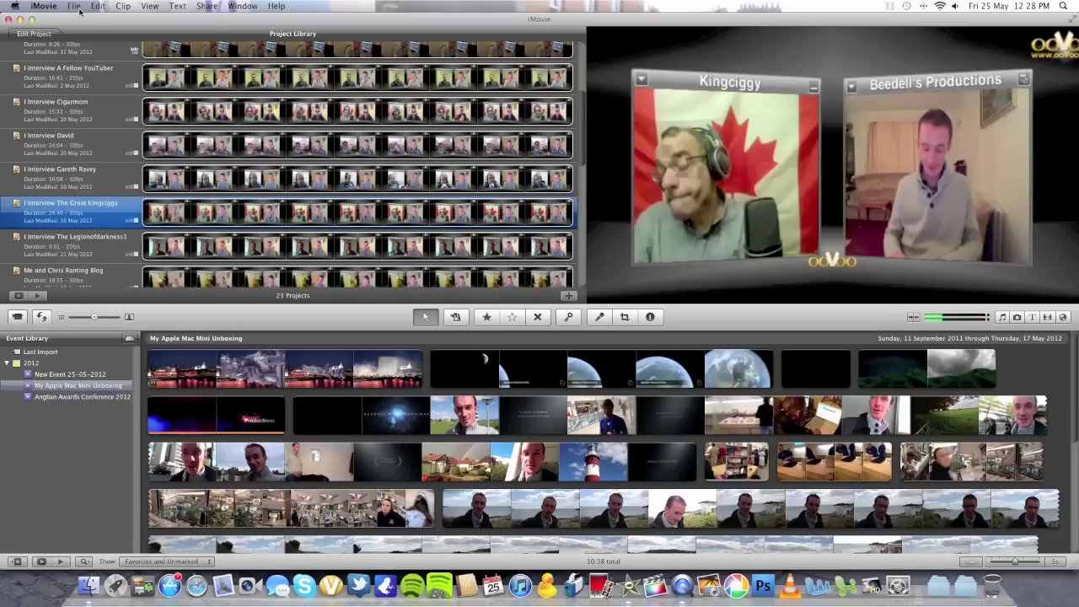
Start a new iMovie project from the File menu's New Project command.
{"action": "left_click", "coordinate": [74, 6]}
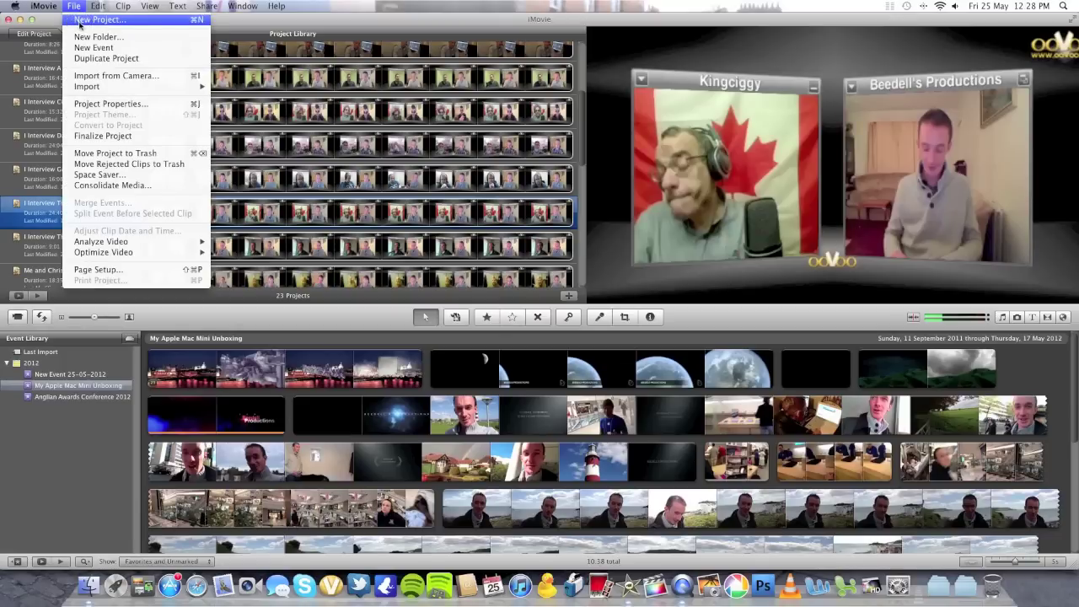
{"action": "left_click", "coordinate": [80, 21]}
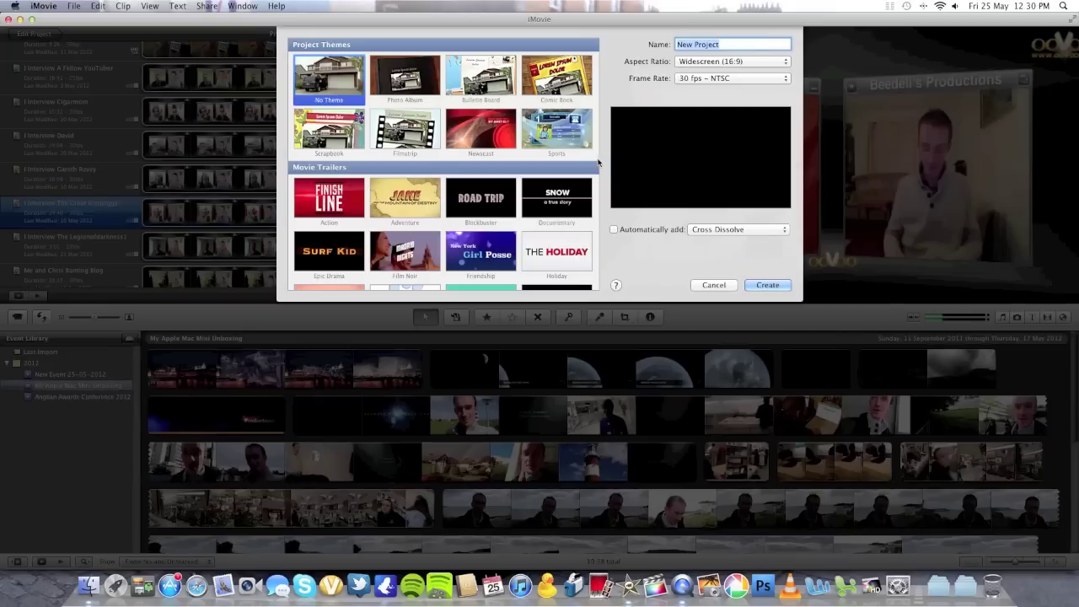
Preview the Sports, Newscast, Filmstrip, Scrapbook and Photo Album themes, then pick No Theme.
{"action": "left_click", "coordinate": [555, 139]}
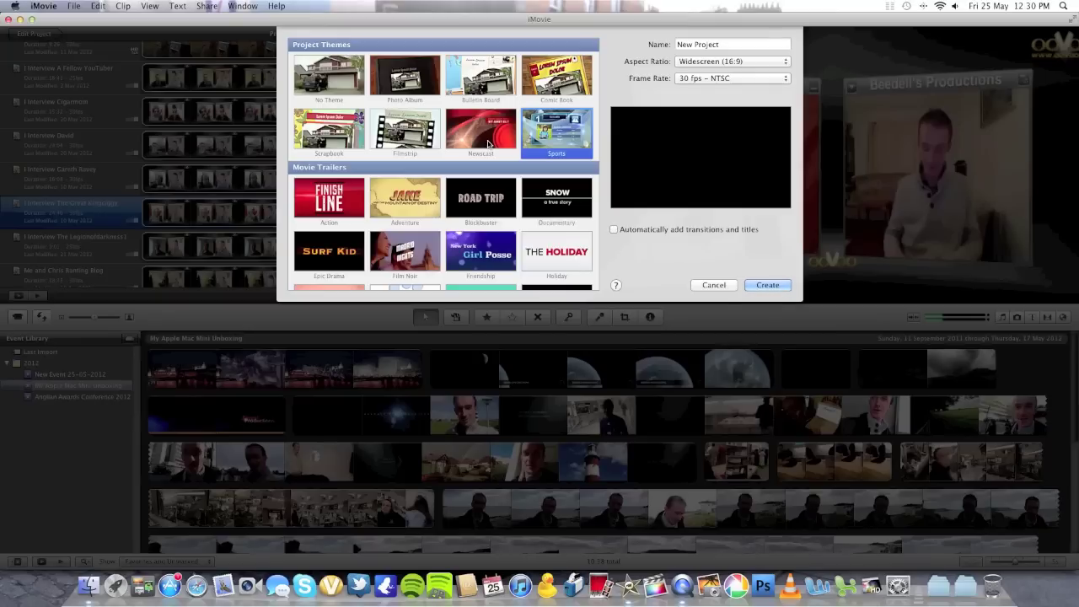
{"action": "left_click", "coordinate": [487, 144]}
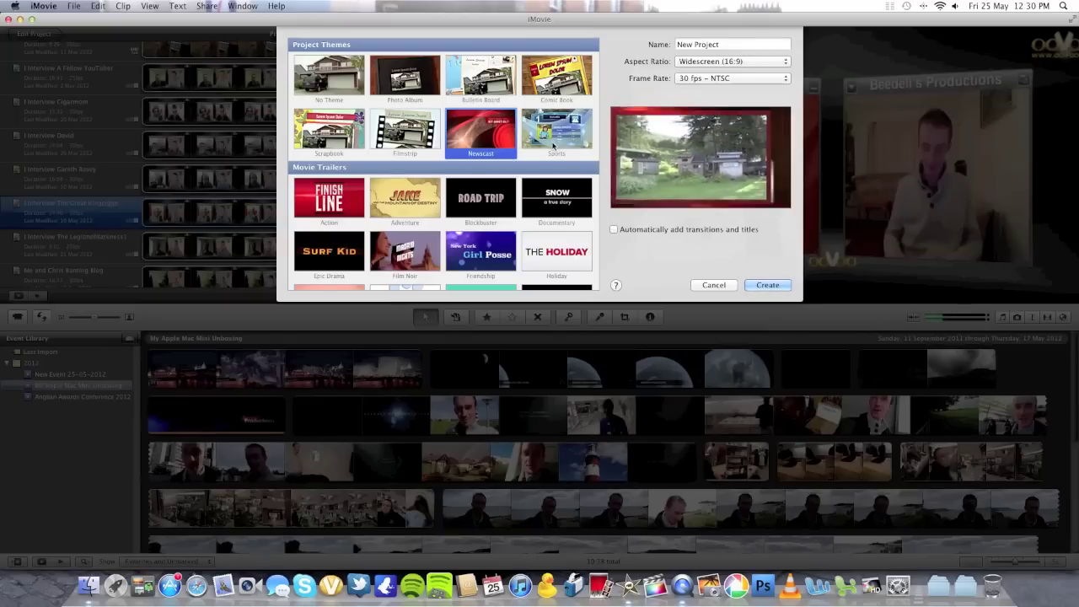
{"action": "left_click", "coordinate": [428, 139]}
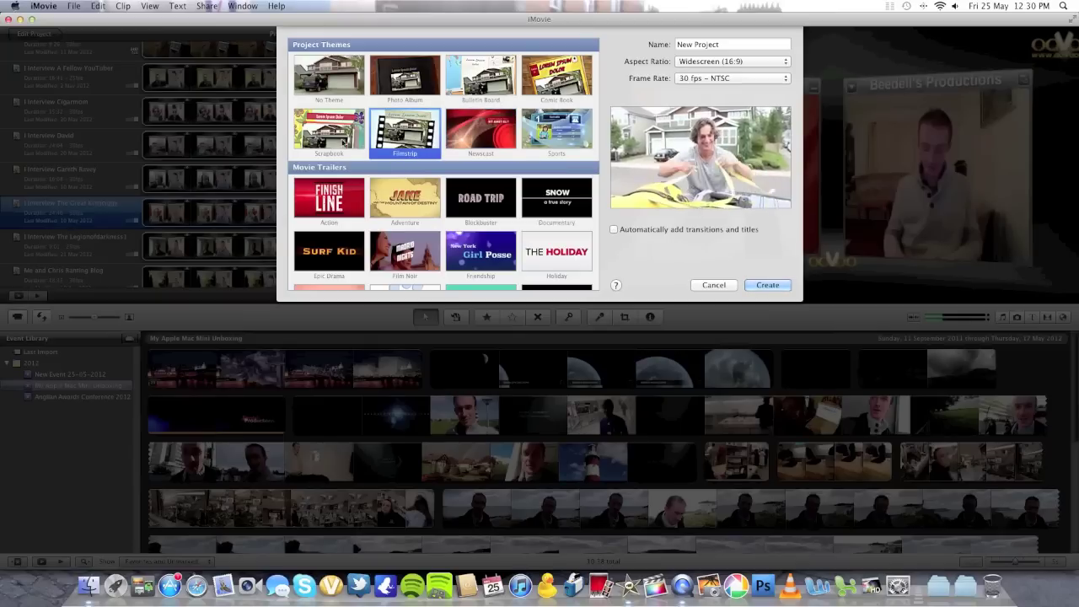
{"action": "left_click", "coordinate": [341, 142]}
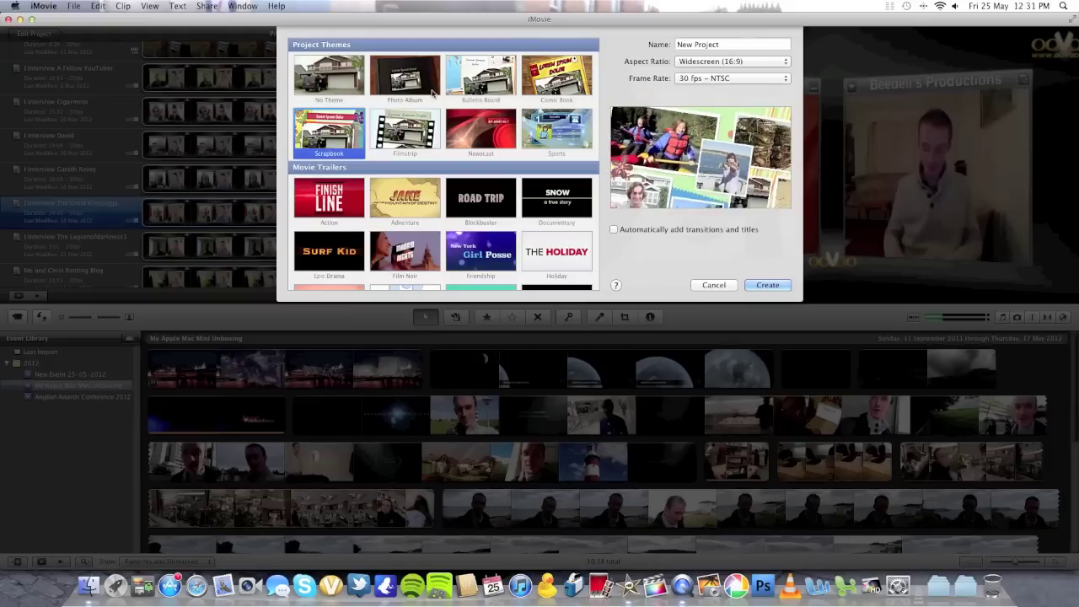
{"action": "left_click", "coordinate": [412, 87]}
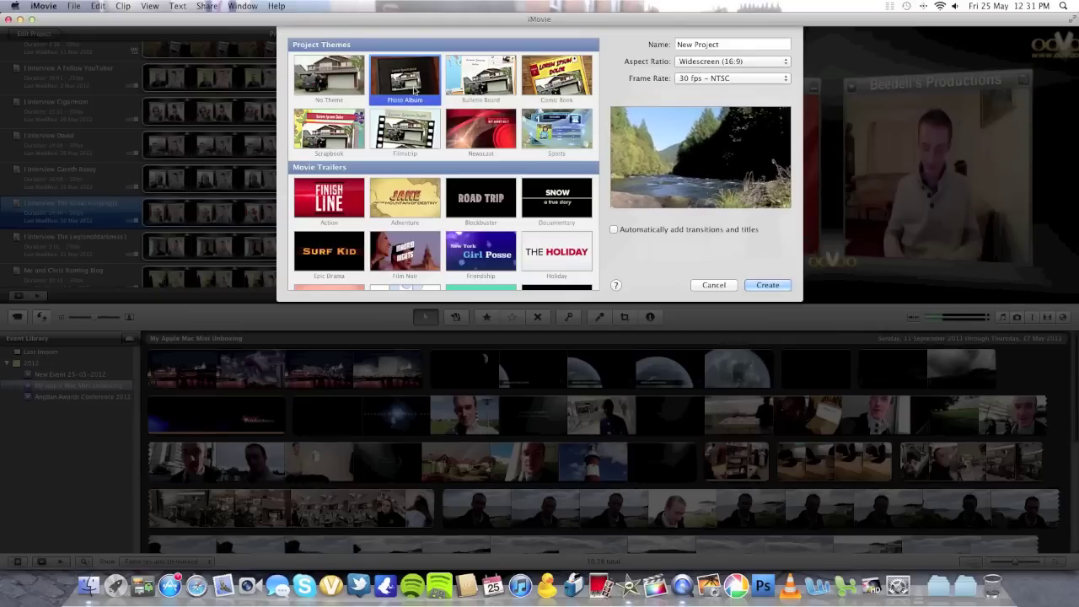
{"action": "left_click", "coordinate": [360, 86]}
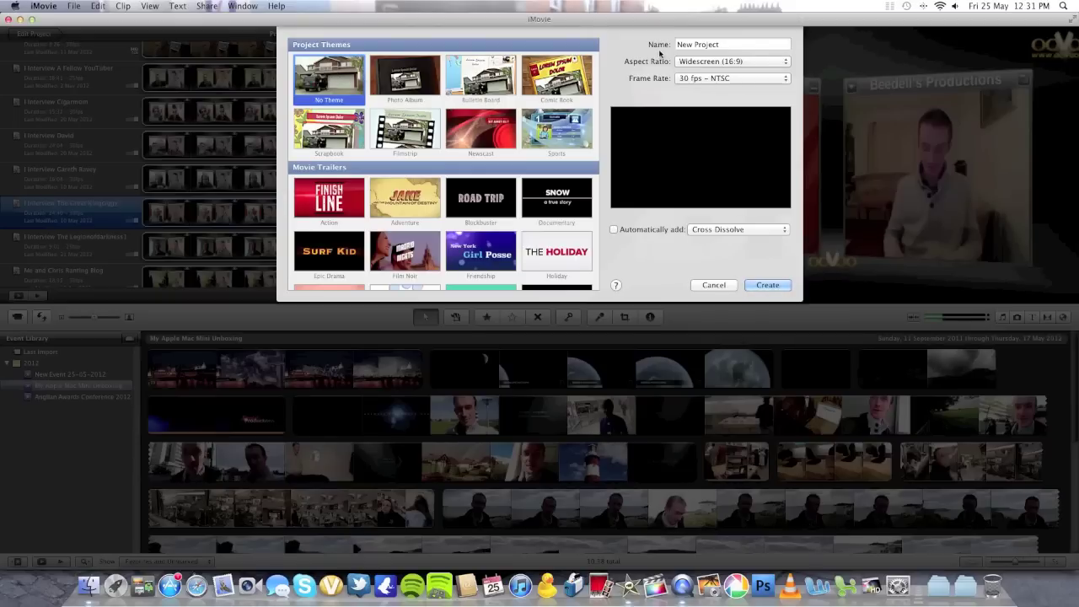
Name the project 'Test123 YouTube', keeping Widescreen (16:9) aspect ratio and 30 fps – NTSC.
{"action": "left_click_drag", "start_coordinate": [792, 44], "coordinate": [674, 45]}
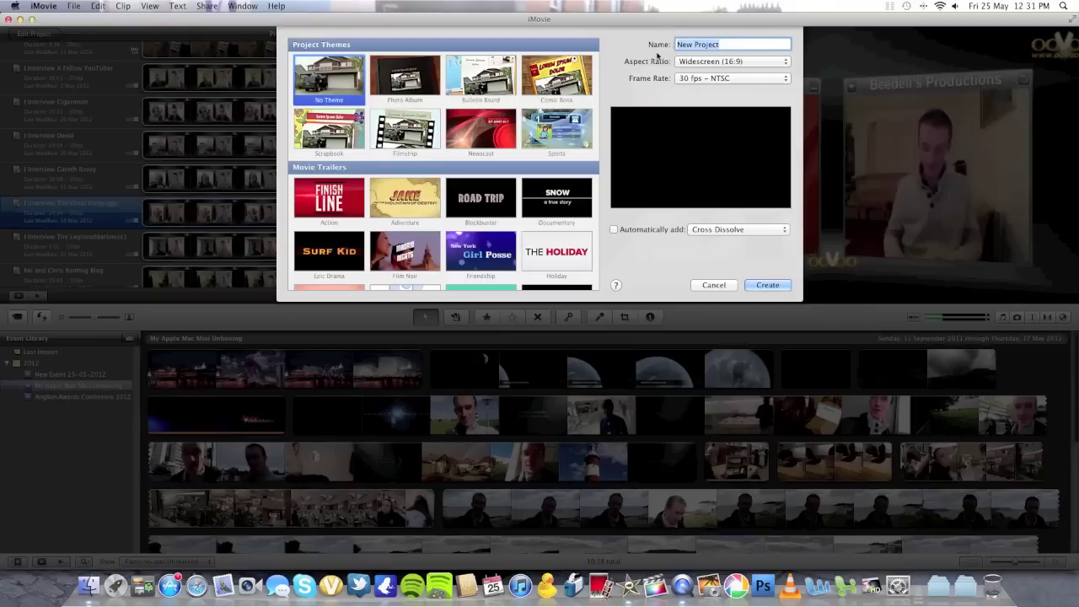
{"action": "type", "text": "Test123 YouTube"}
{"action": "left_click", "coordinate": [695, 63]}
{"action": "left_click", "coordinate": [721, 77]}
{"action": "left_click", "coordinate": [705, 64]}
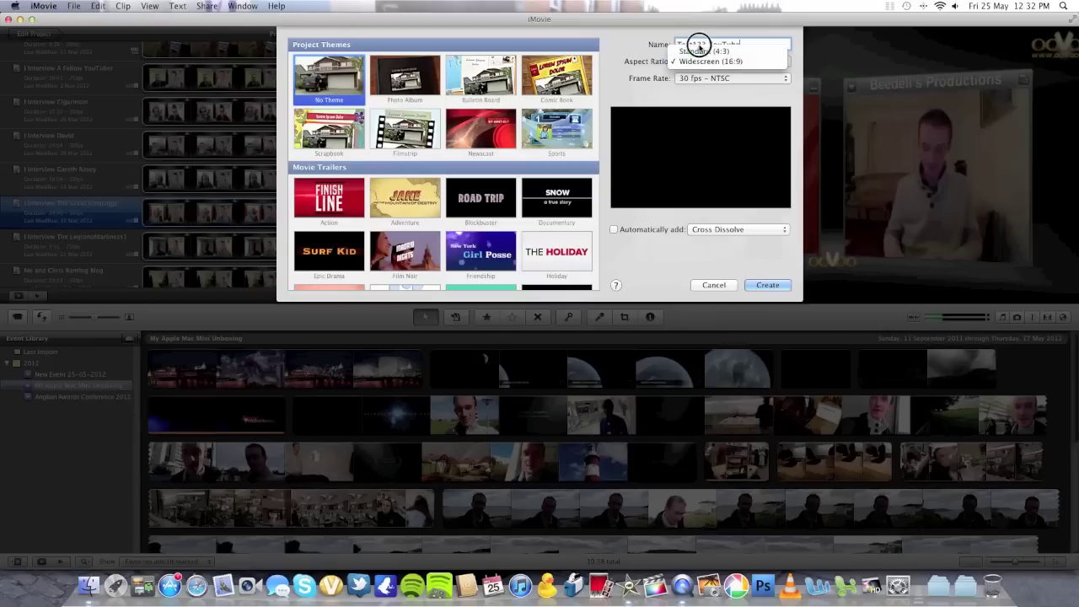
{"action": "left_click", "coordinate": [618, 69]}
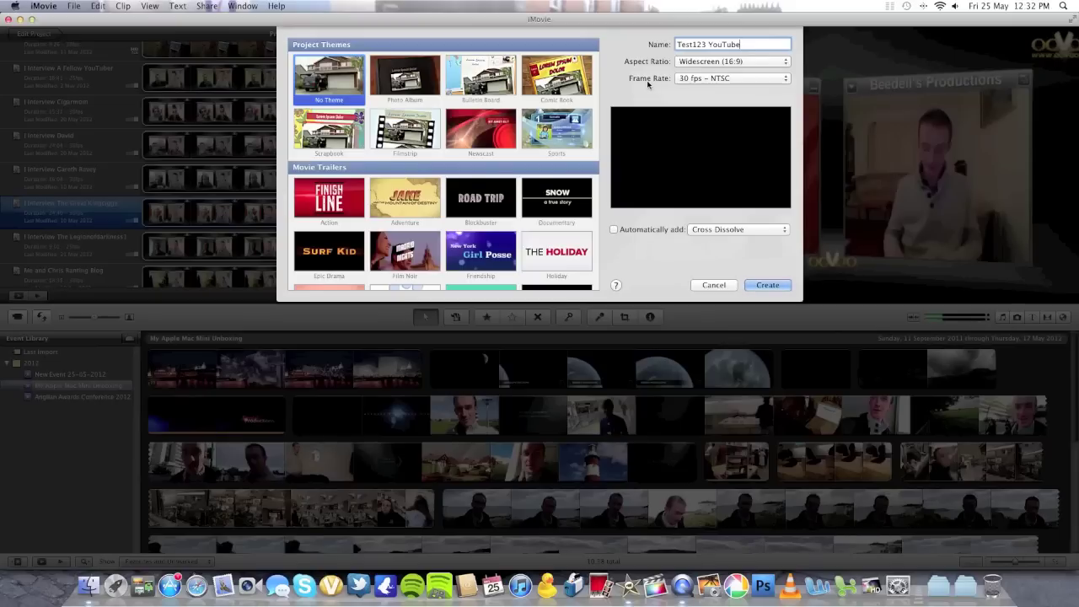
{"action": "left_click", "coordinate": [704, 83]}
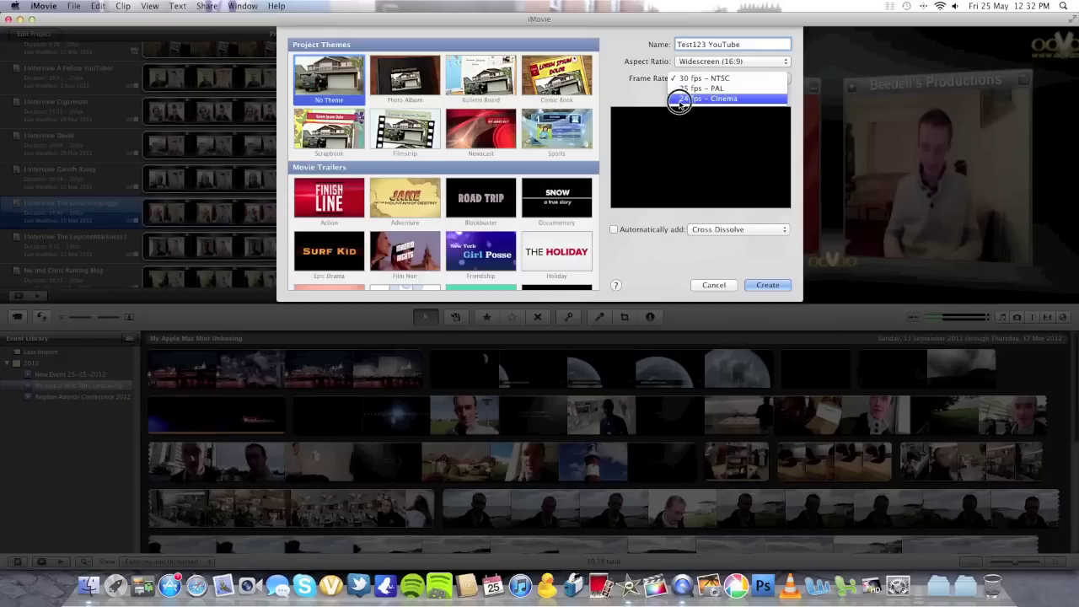
{"action": "left_click", "coordinate": [683, 80]}
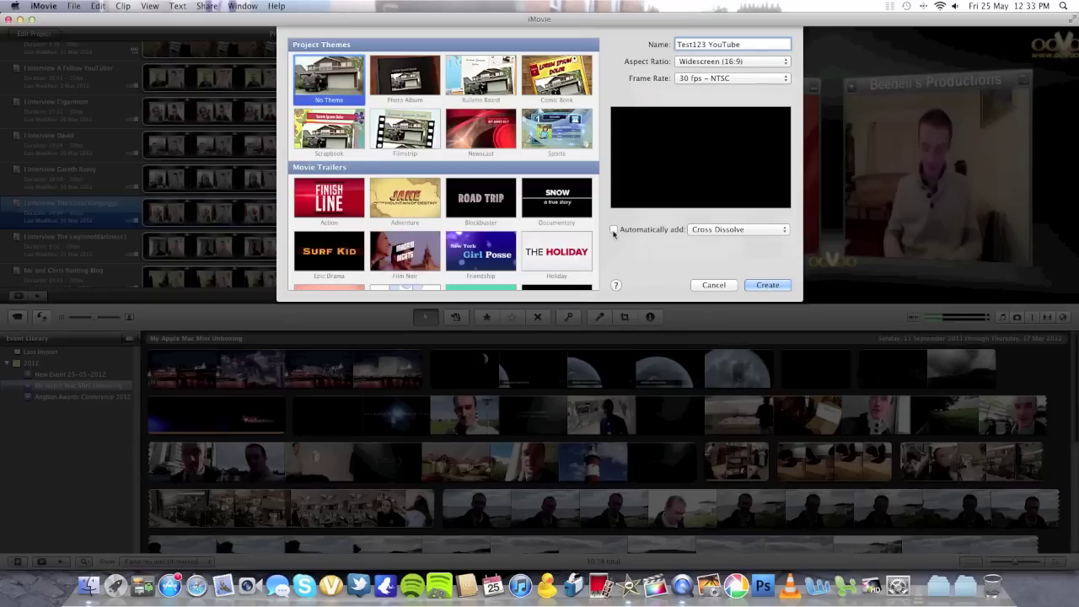
Create the project, then select and play the full 9.9-second Productions title clip.
{"action": "left_click", "coordinate": [767, 284]}
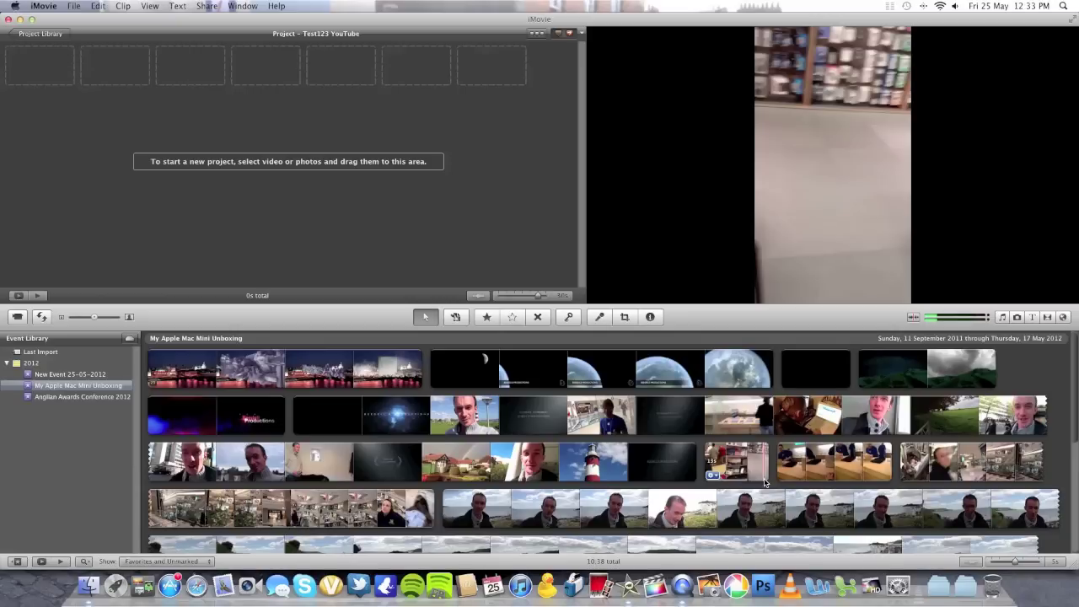
{"action": "key", "text": "space"}
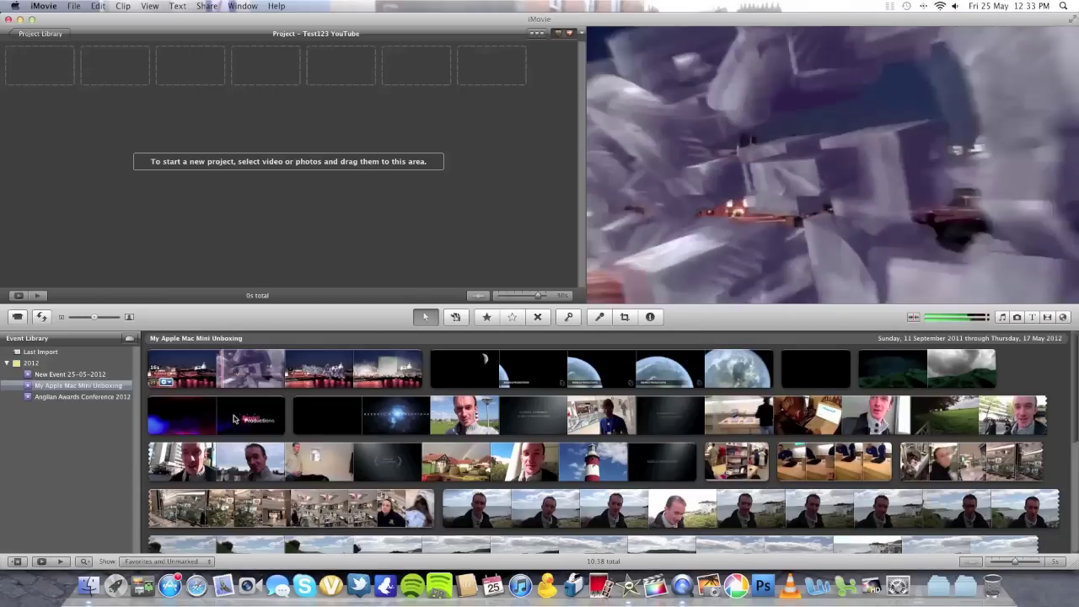
{"action": "left_click", "coordinate": [207, 416]}
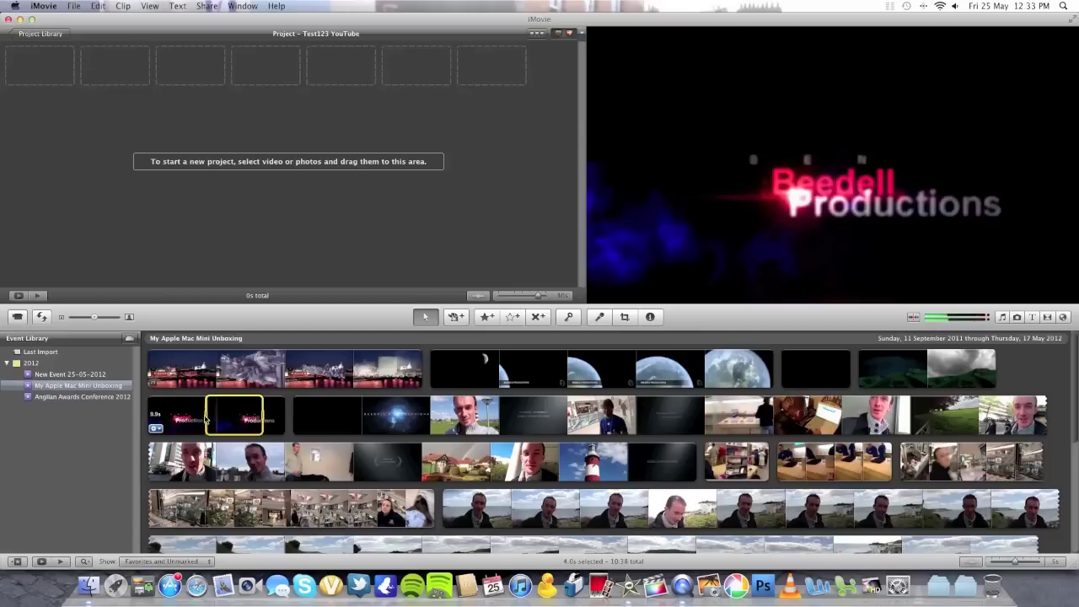
{"action": "left_click", "coordinate": [178, 416]}
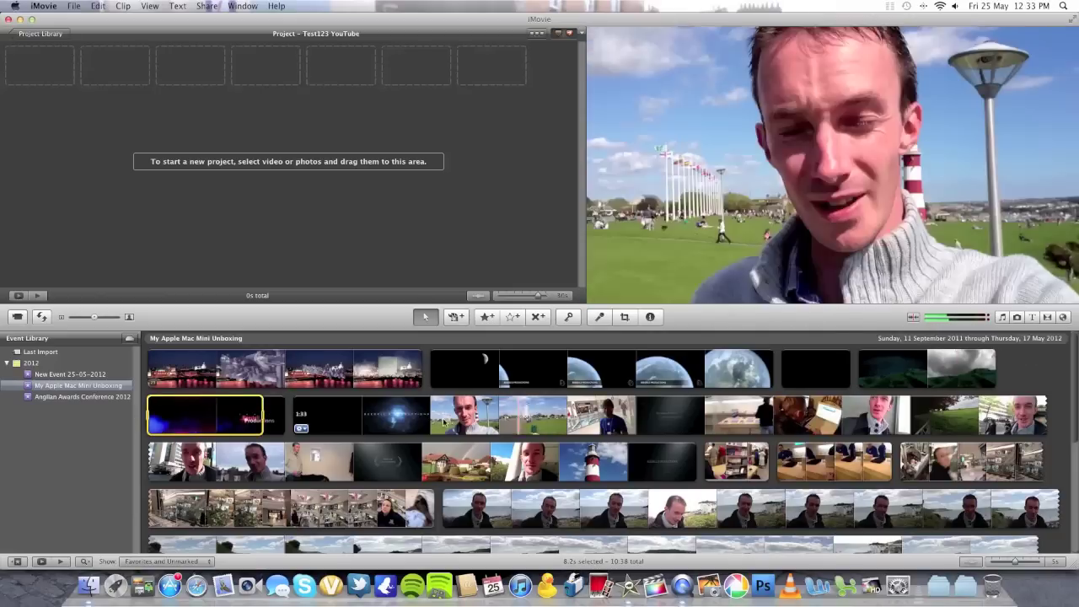
{"action": "left_click_drag", "start_coordinate": [262, 415], "coordinate": [288, 413]}
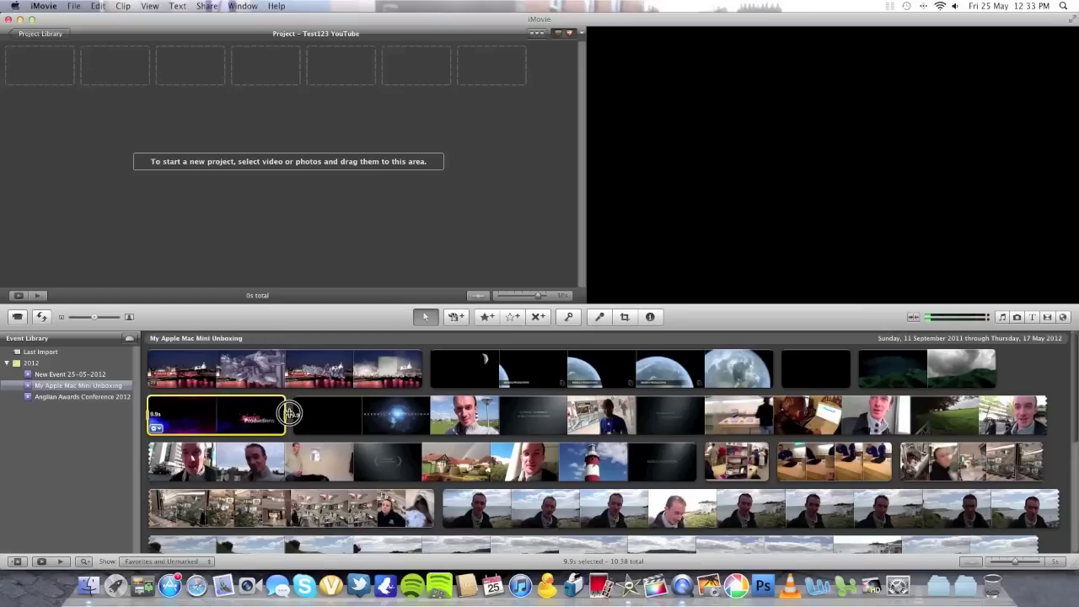
{"action": "key", "text": "space"}
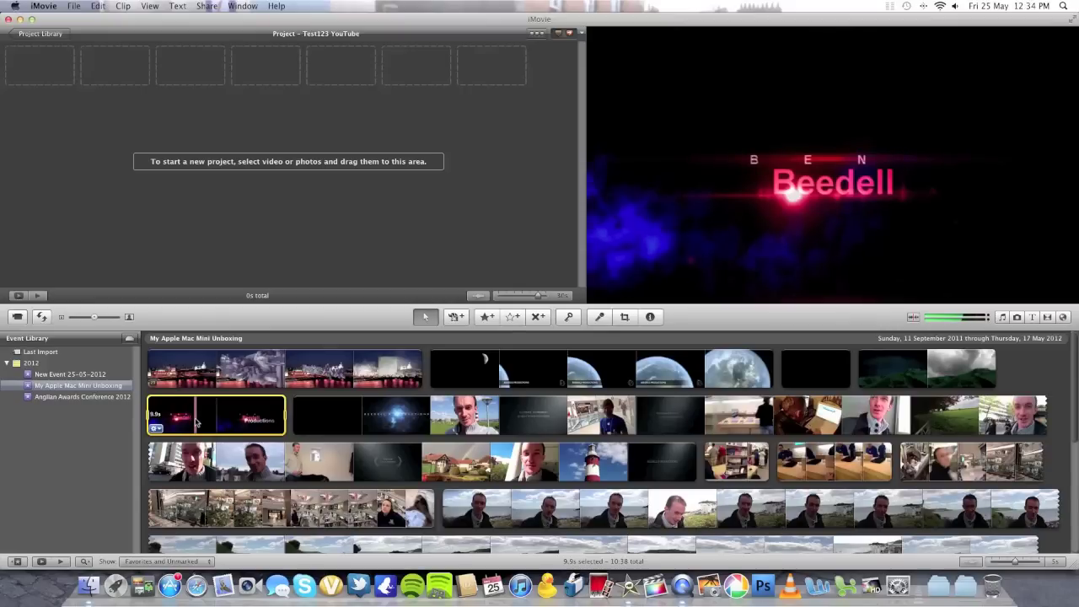
Add the selected Productions title clip to the Test123 YouTube project.
{"action": "left_click_drag", "start_coordinate": [195, 422], "coordinate": [160, 238]}
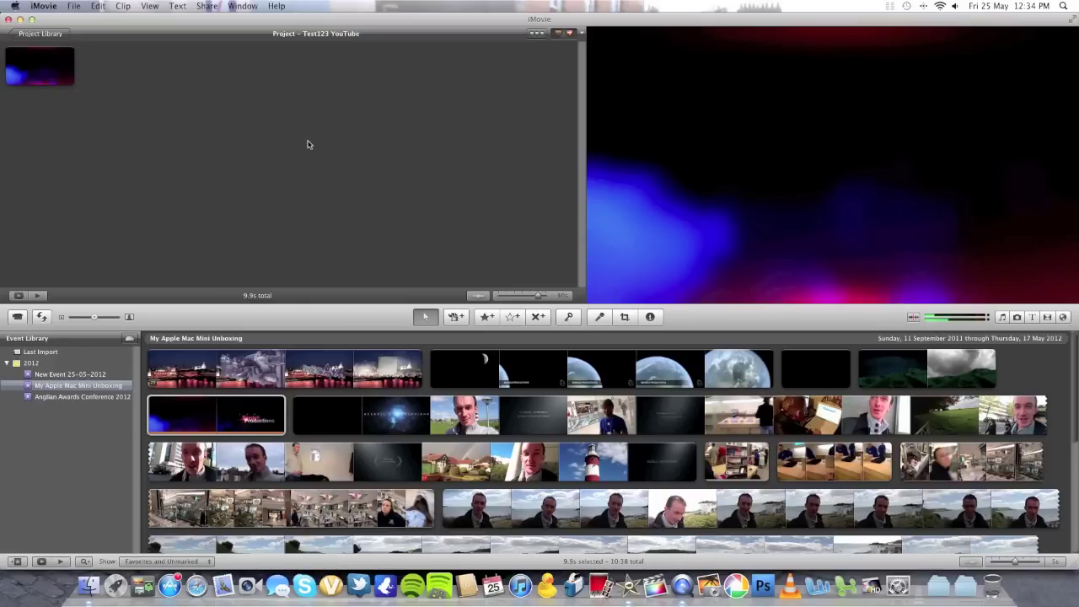
{"action": "scroll", "coordinate": [586, 469], "scroll_direction": "down", "scroll_amount": 2}
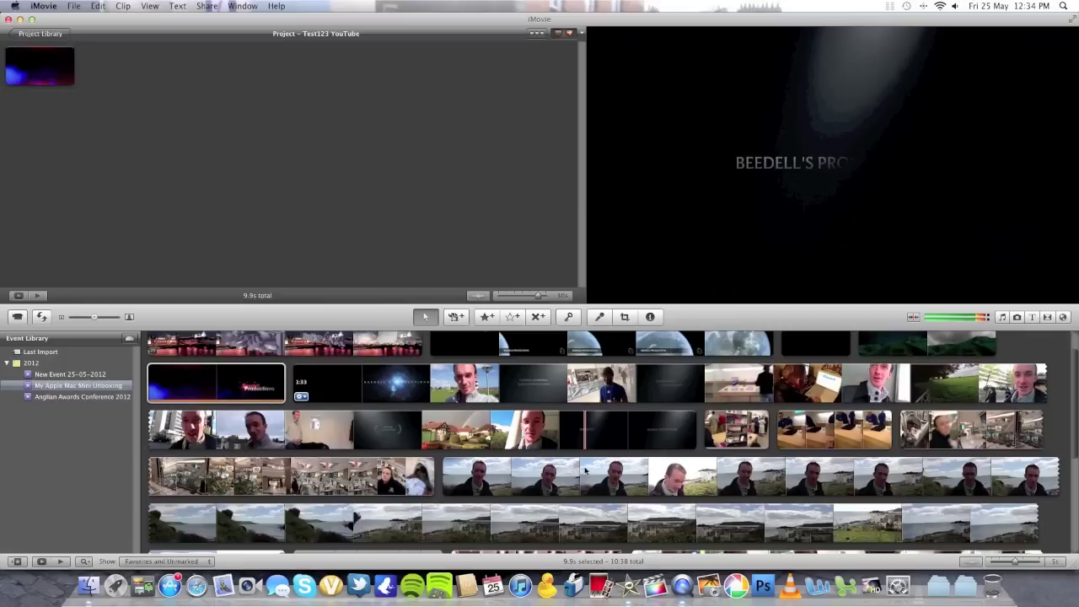
{"action": "scroll", "coordinate": [586, 469], "scroll_direction": "down", "scroll_amount": 2}
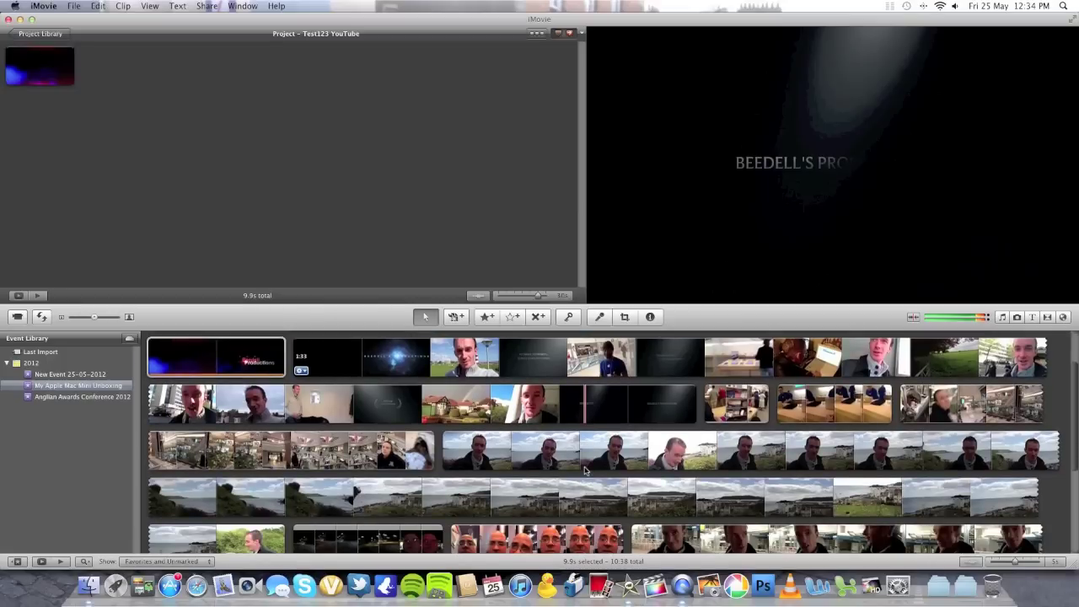
Select a stretch of the man's seaside clip and add it after the intro title.
{"action": "left_click", "coordinate": [451, 455]}
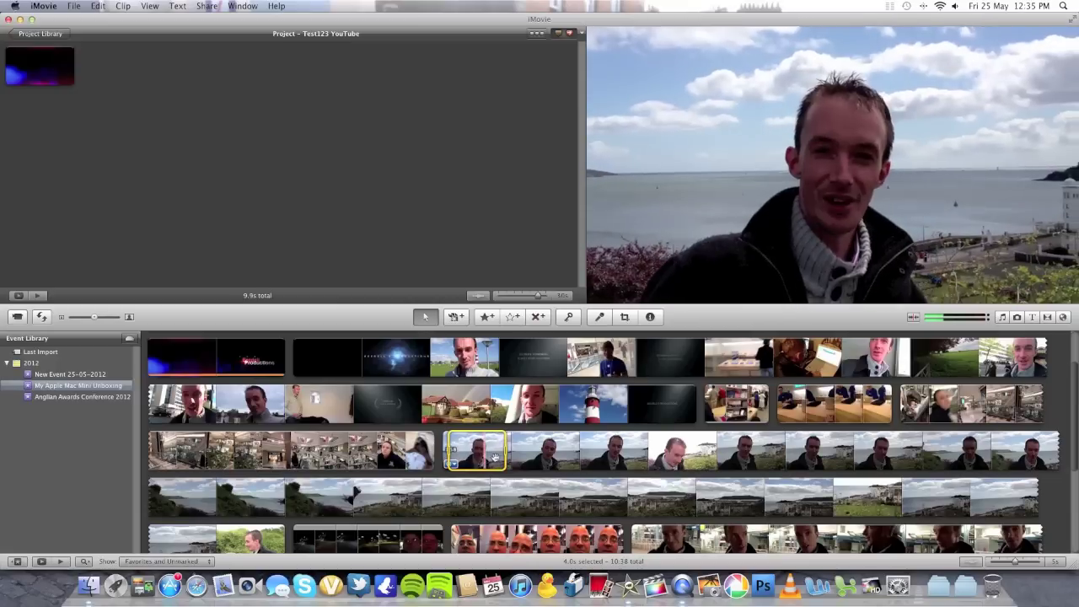
{"action": "left_click_drag", "start_coordinate": [447, 452], "coordinate": [445, 453]}
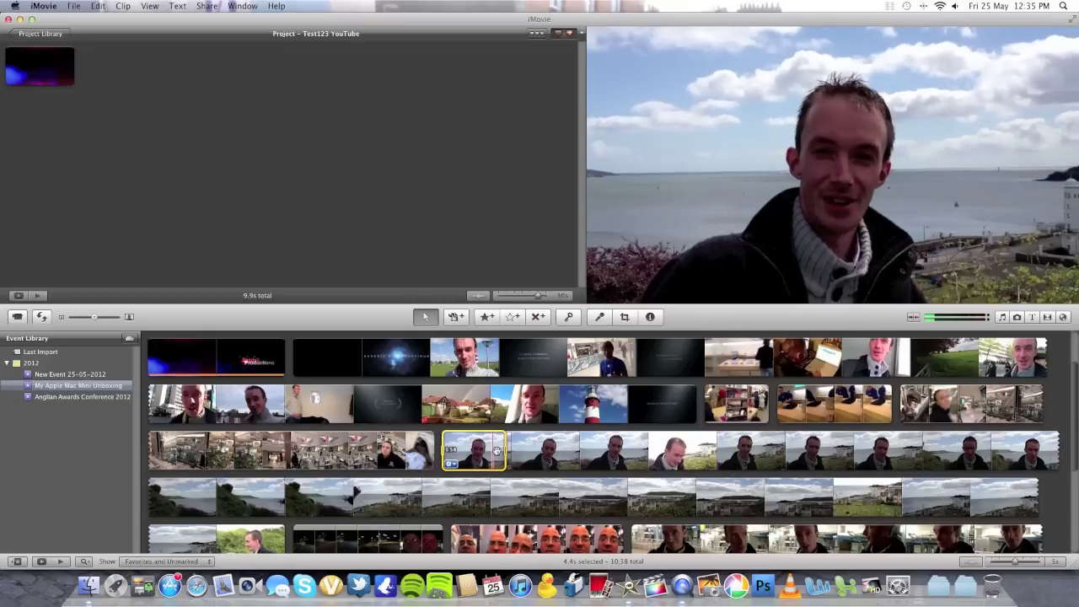
{"action": "left_click_drag", "start_coordinate": [505, 451], "coordinate": [721, 440]}
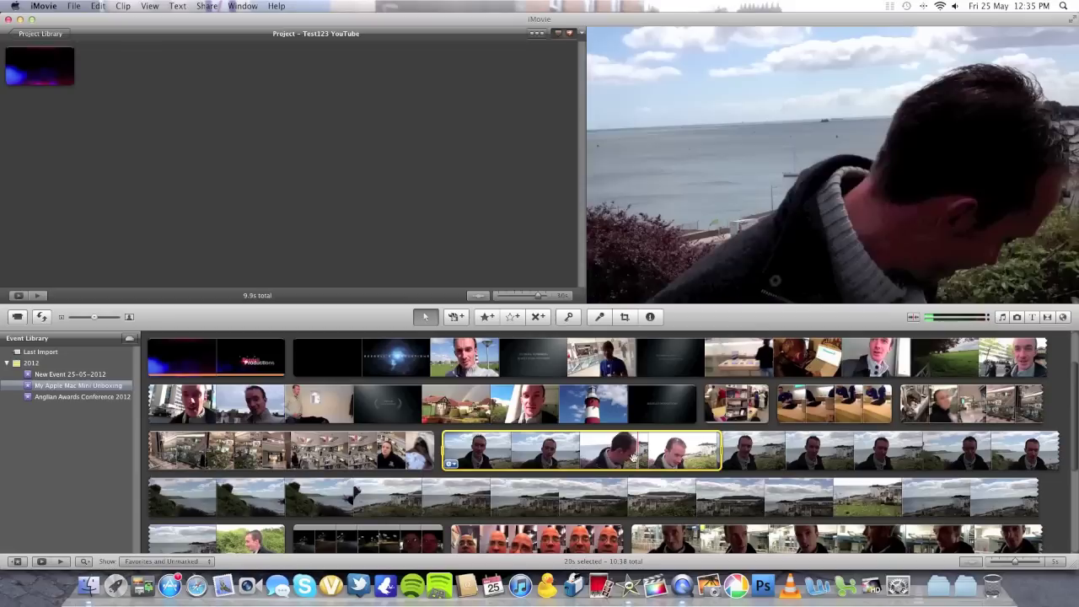
{"action": "left_click", "coordinate": [553, 380]}
{"action": "left_click_drag", "start_coordinate": [554, 380], "coordinate": [340, 213]}
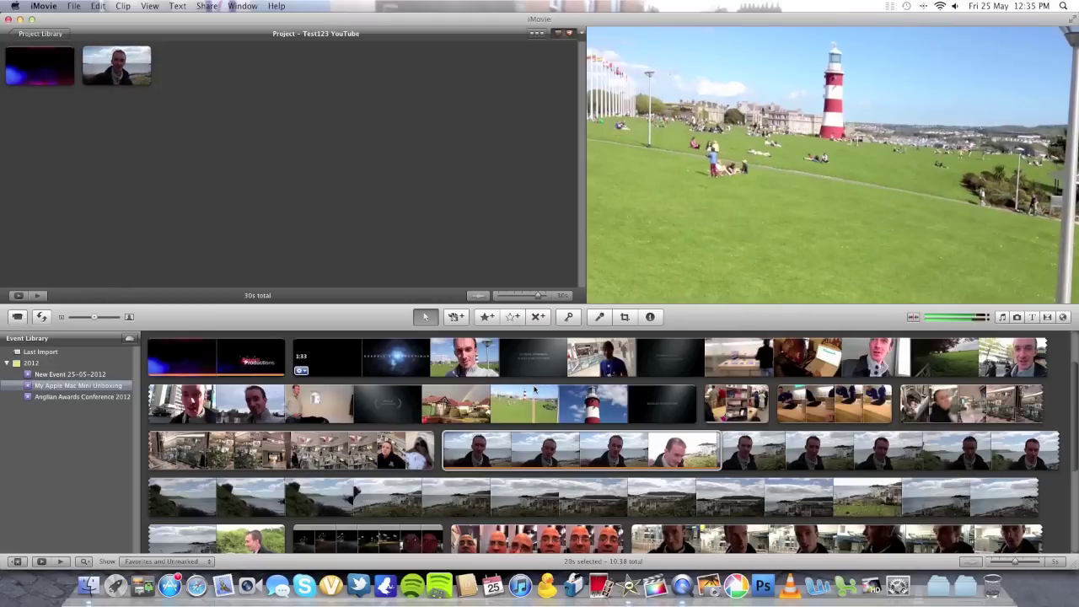
{"action": "scroll", "coordinate": [526, 386], "scroll_direction": "down", "scroll_amount": 2}
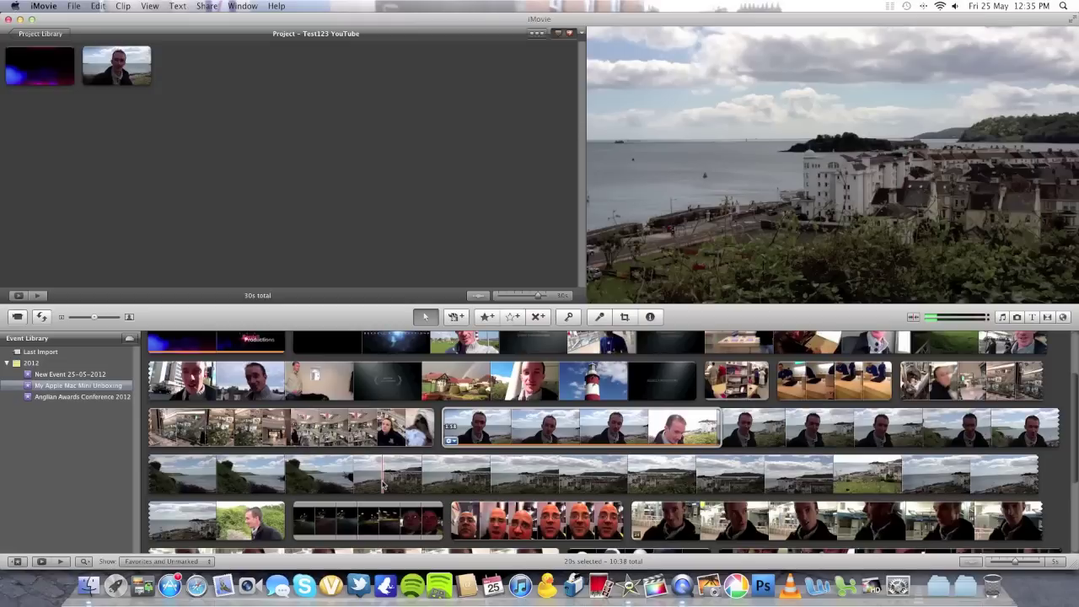
Select about 20 seconds of the coastal town clip and append it as the third clip.
{"action": "left_click", "coordinate": [384, 483]}
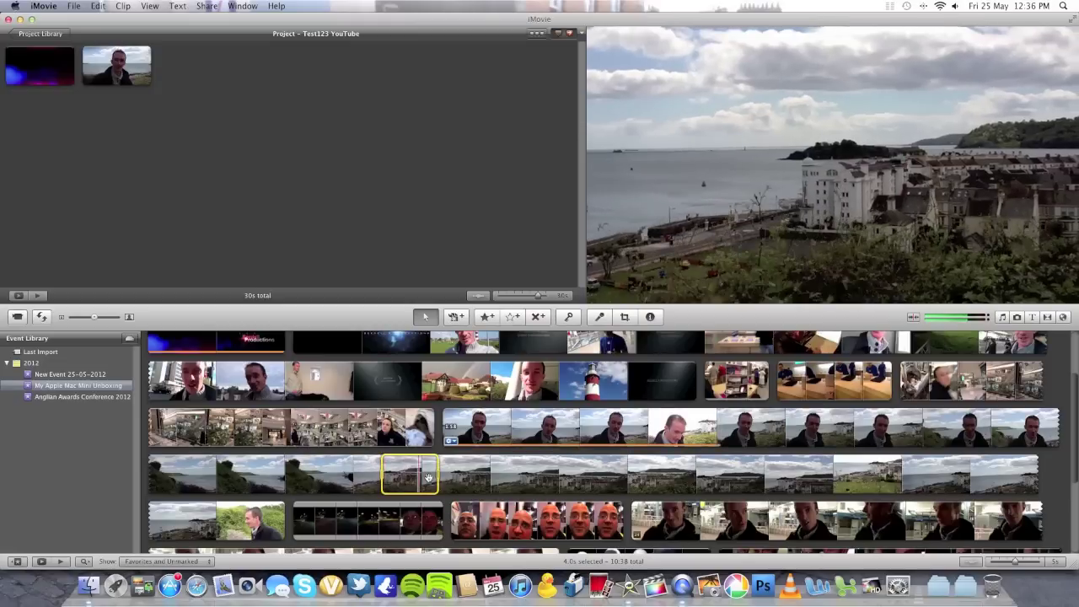
{"action": "left_click_drag", "start_coordinate": [384, 483], "coordinate": [661, 468]}
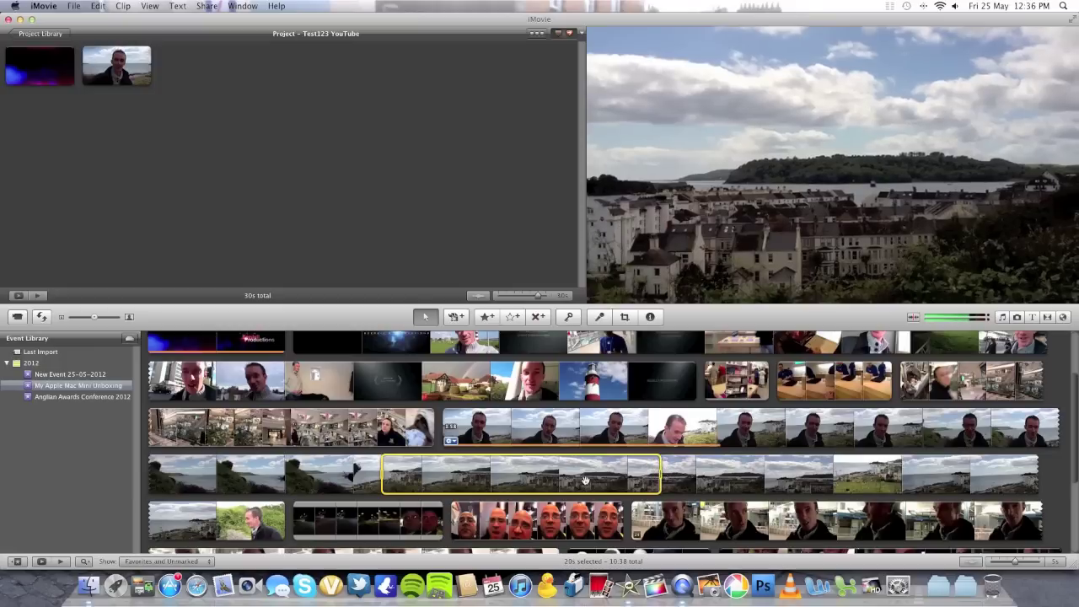
{"action": "left_click", "coordinate": [496, 478]}
{"action": "left_click_drag", "start_coordinate": [496, 478], "coordinate": [355, 189]}
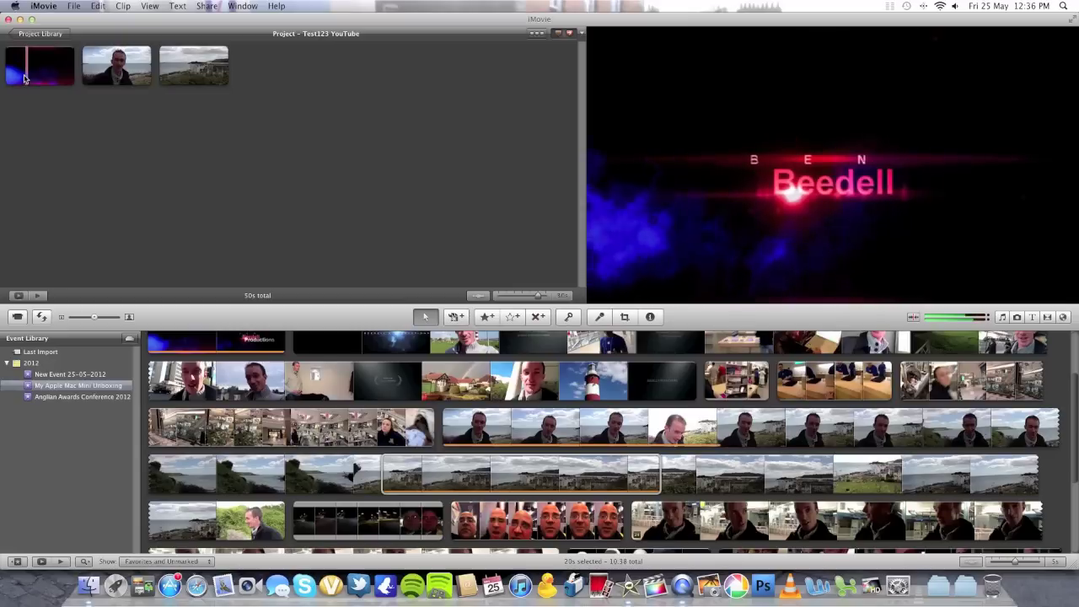
{"action": "key", "text": "space"}
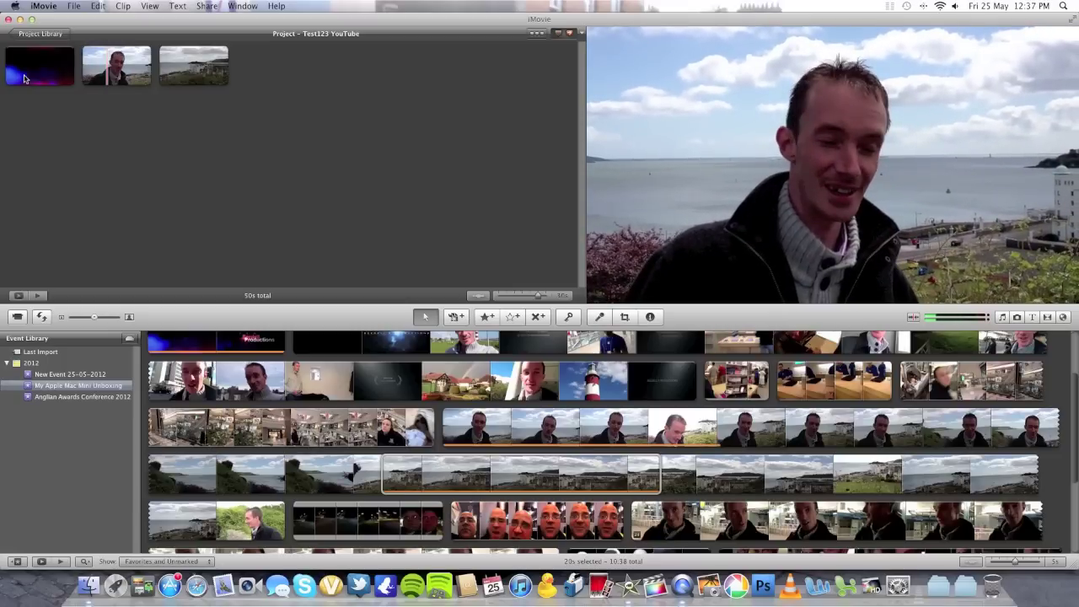
{"action": "left_click", "coordinate": [90, 225]}
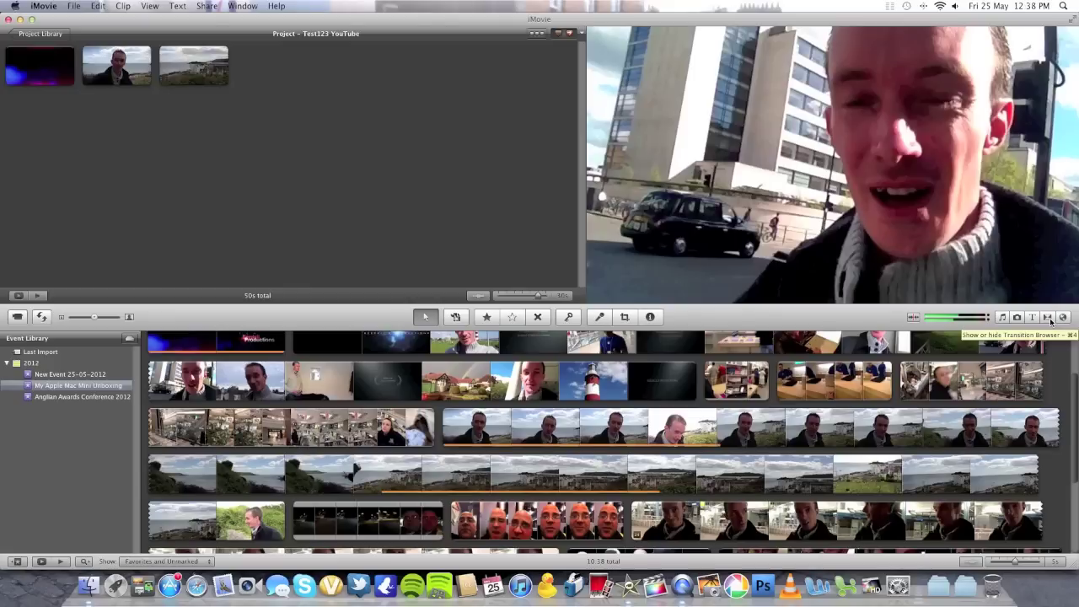
Place a Circle Open transition between the Productions intro and the seaside talking shot.
{"action": "left_click", "coordinate": [1048, 317]}
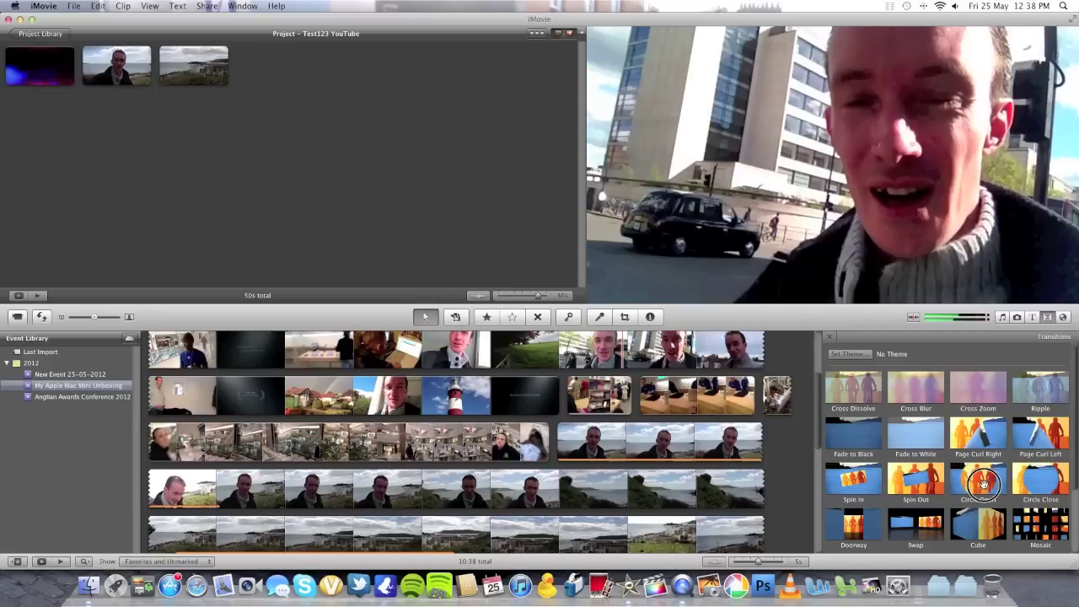
{"action": "mouse_move", "coordinate": [983, 483]}
{"action": "left_mouse_down"}
{"action": "mouse_move", "coordinate": [467, 232]}
{"action": "mouse_move", "coordinate": [264, 177]}
{"action": "mouse_move", "coordinate": [134, 124]}
{"action": "mouse_move", "coordinate": [135, 143]}
{"action": "mouse_move", "coordinate": [80, 86]}
{"action": "left_mouse_up"}
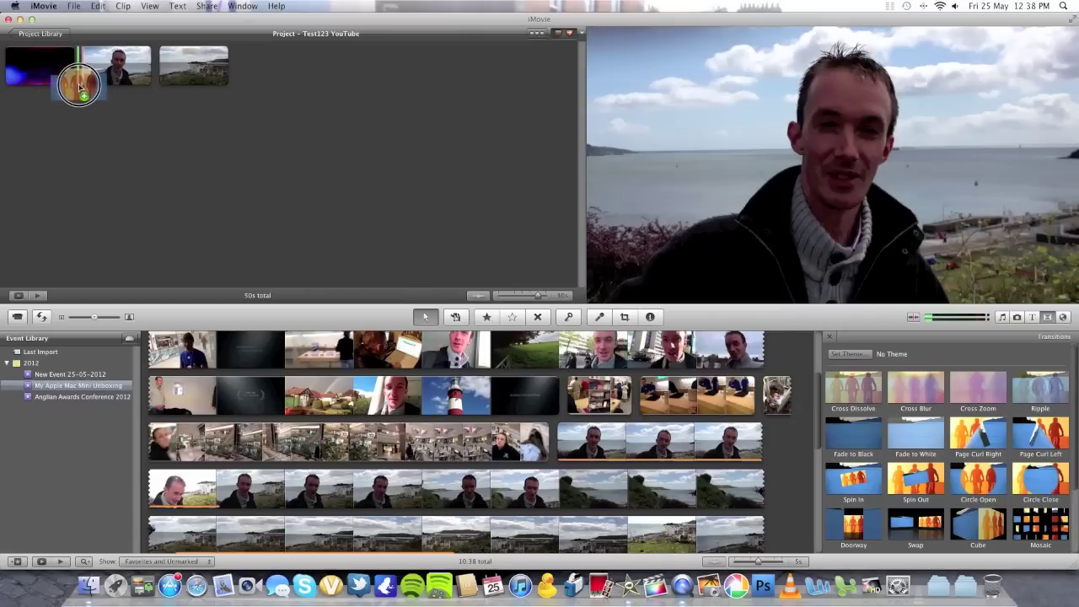
{"action": "left_click_drag", "start_coordinate": [80, 86], "coordinate": [80, 85]}
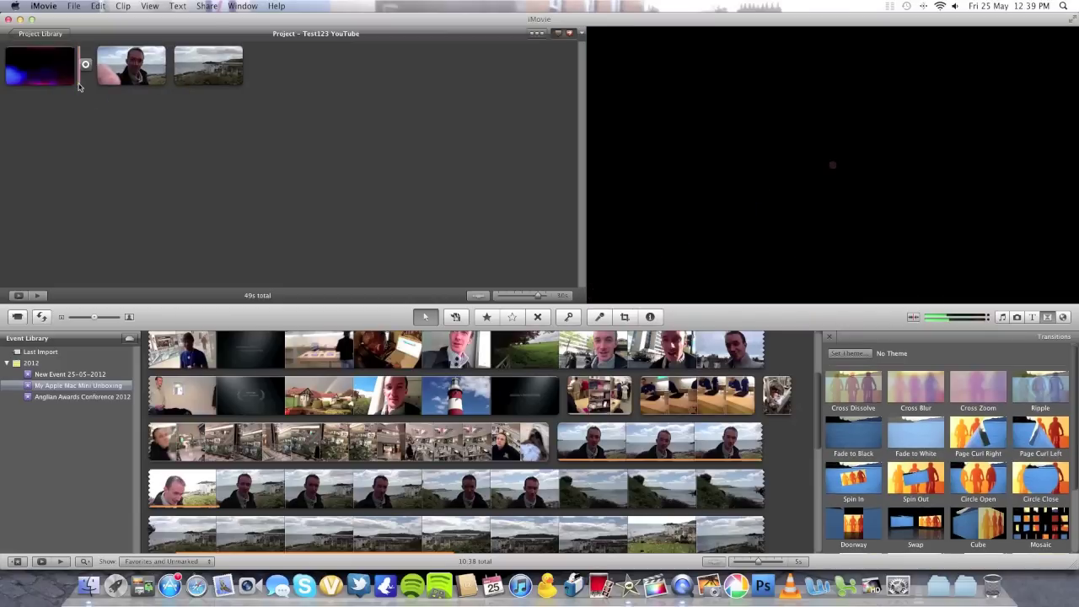
Set the Circle Open transition's duration to 2 seconds in the Inspector.
{"action": "double_click", "coordinate": [85, 65]}
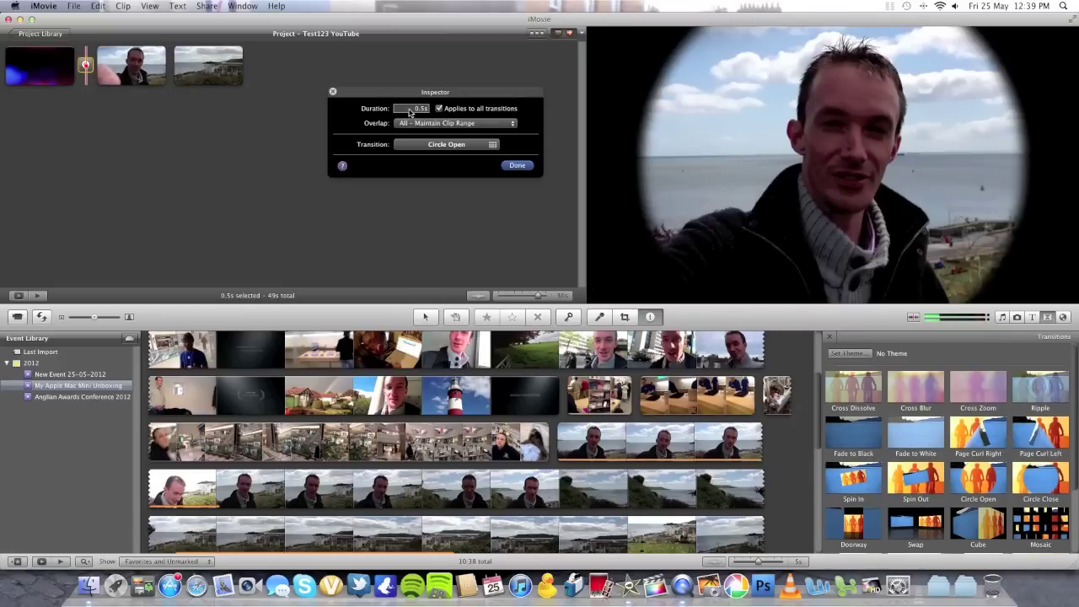
{"action": "left_click_drag", "start_coordinate": [413, 110], "coordinate": [438, 113]}
{"action": "type", "text": "2."}
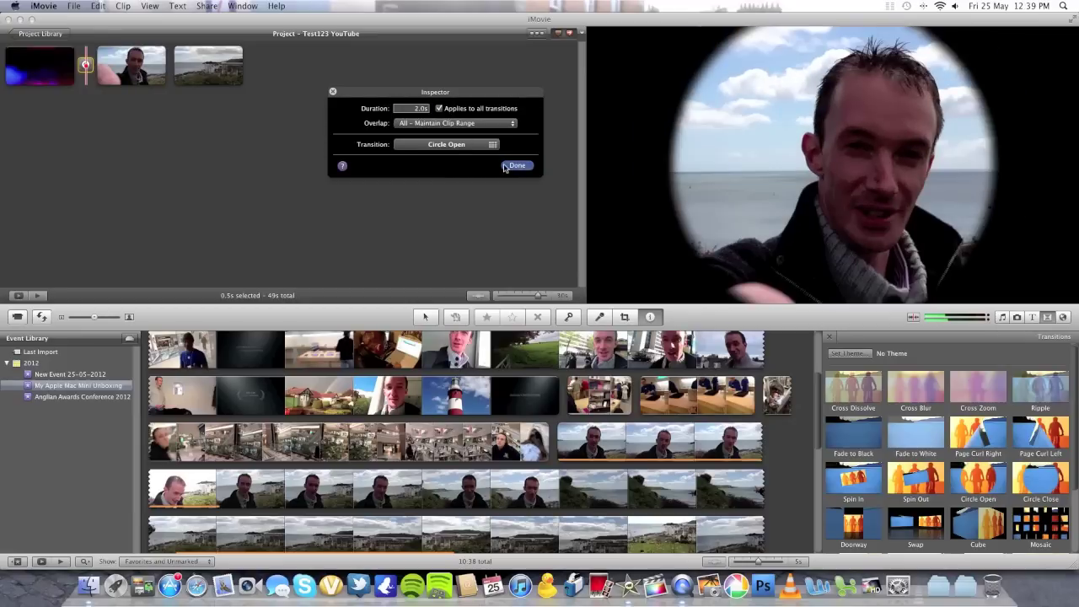
{"action": "left_click", "coordinate": [504, 166]}
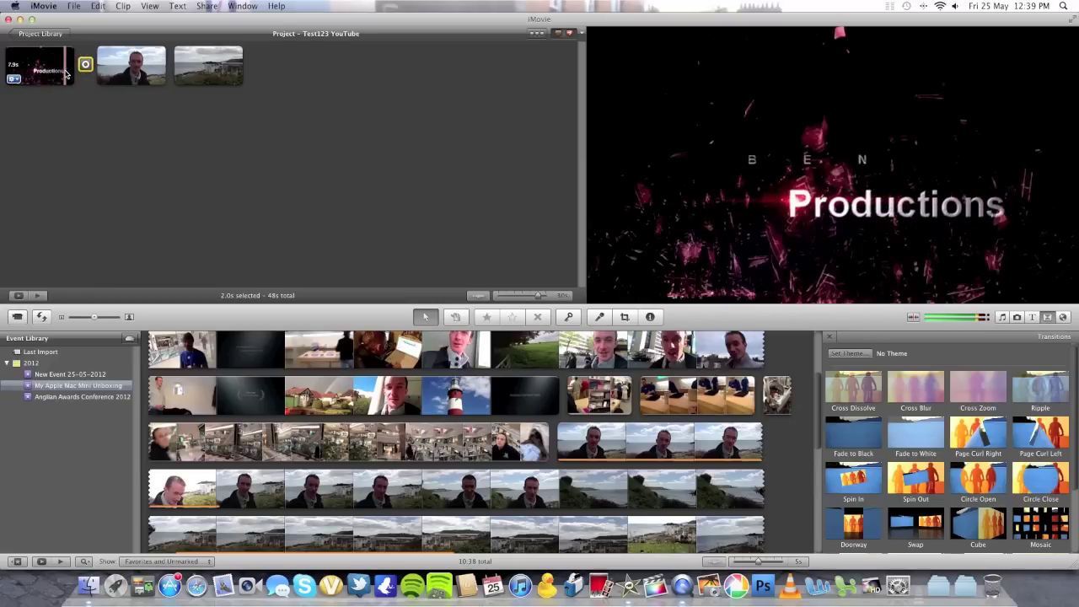
{"action": "key", "text": "space"}
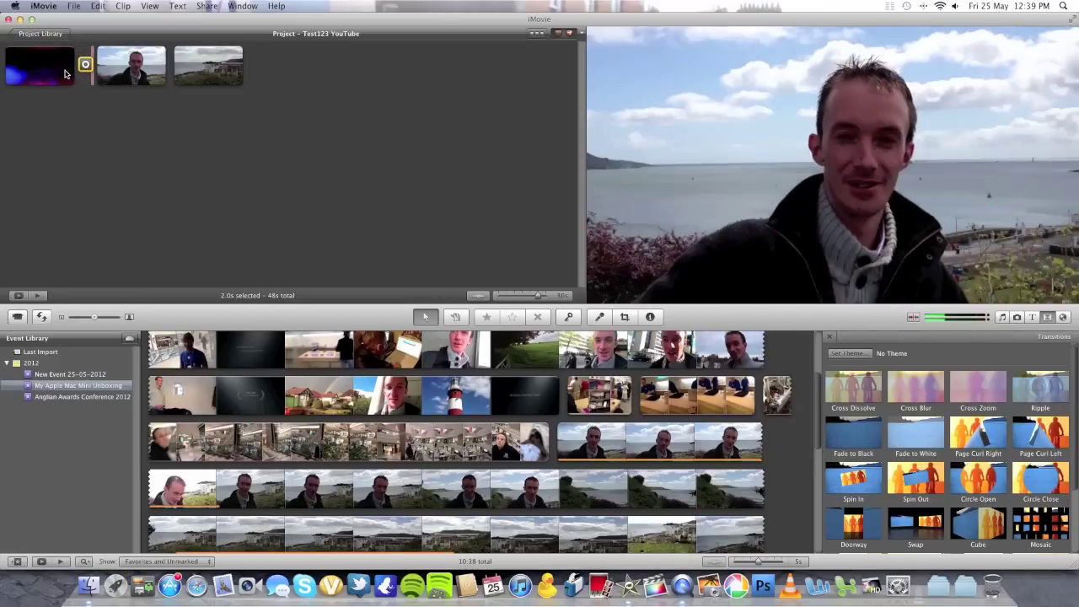
{"action": "key", "text": "space"}
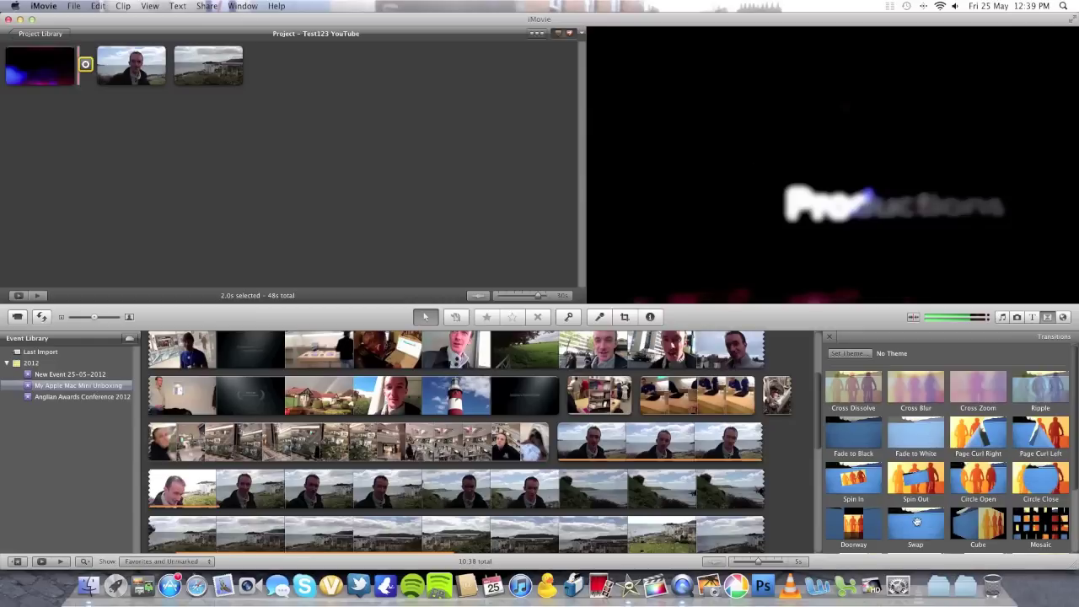
Drop a Swap transition between the seaside shot and the coastal clip, then play it back.
{"action": "left_click_drag", "start_coordinate": [916, 522], "coordinate": [171, 85]}
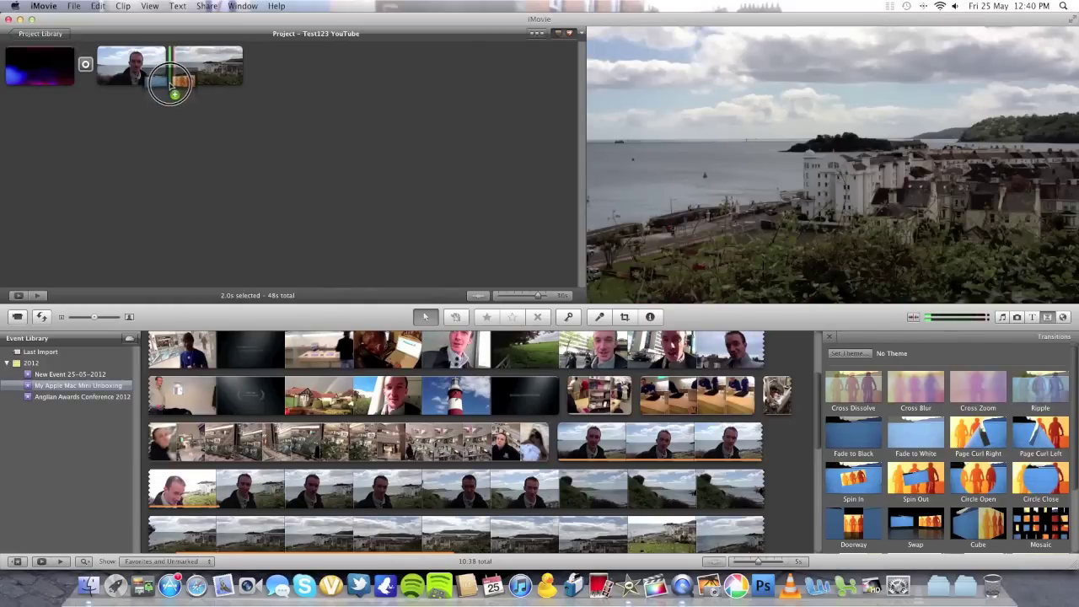
{"action": "left_click_drag", "start_coordinate": [171, 85], "coordinate": [172, 81]}
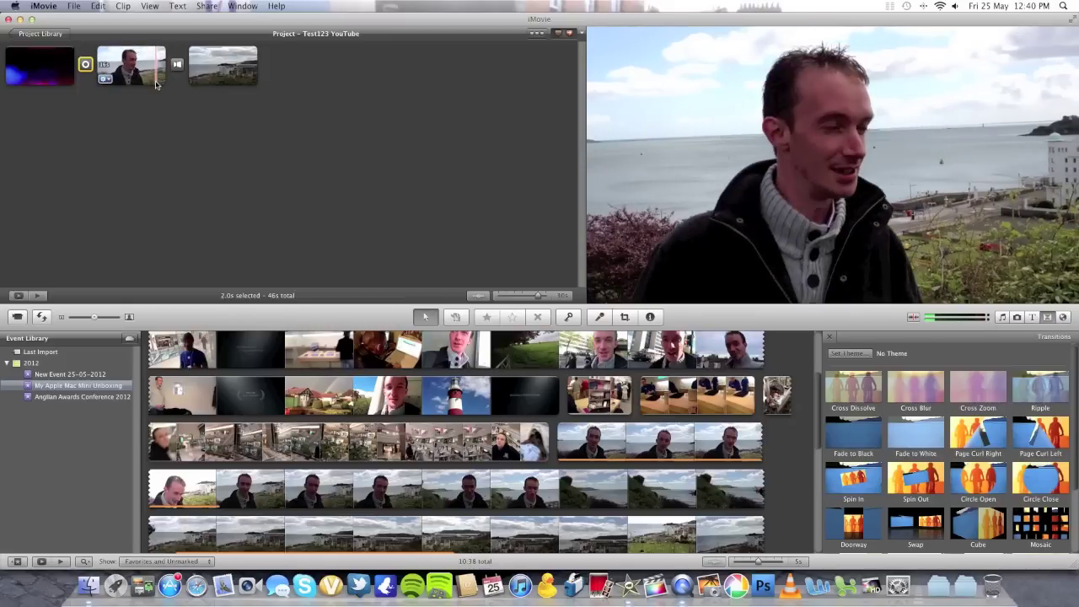
{"action": "key", "text": "space"}
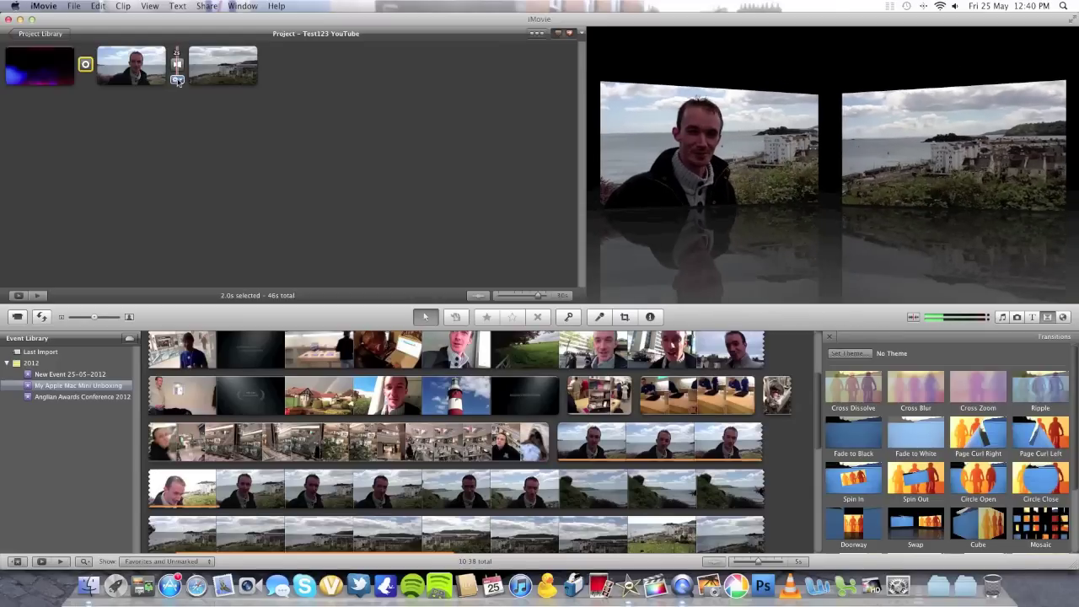
{"action": "left_click", "coordinate": [214, 152]}
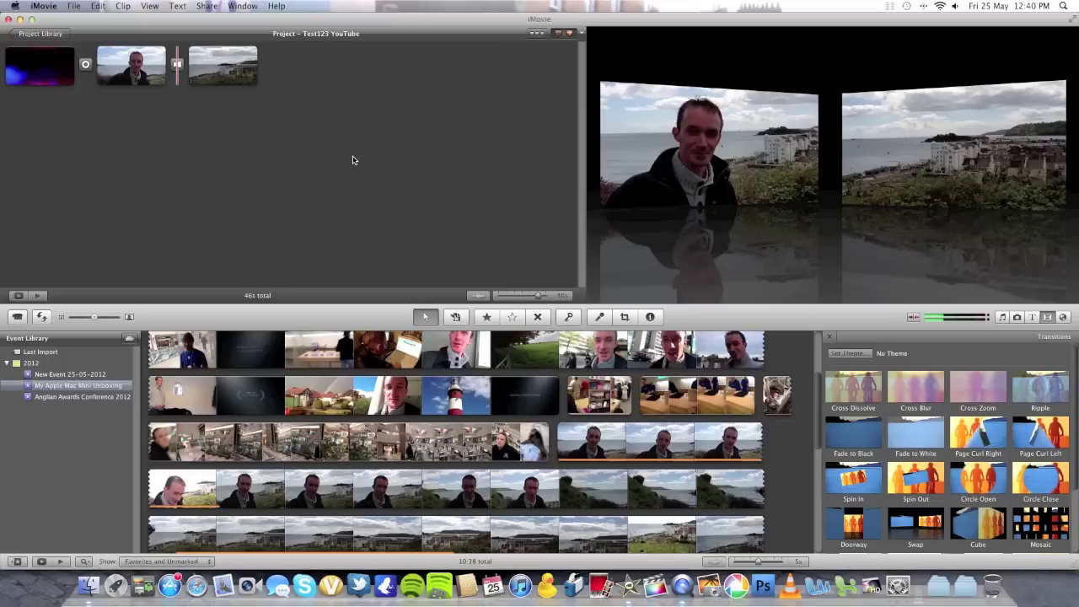
Drag the Boogie Lights title from the Title Browser to the end of the project.
{"action": "left_click", "coordinate": [1034, 318]}
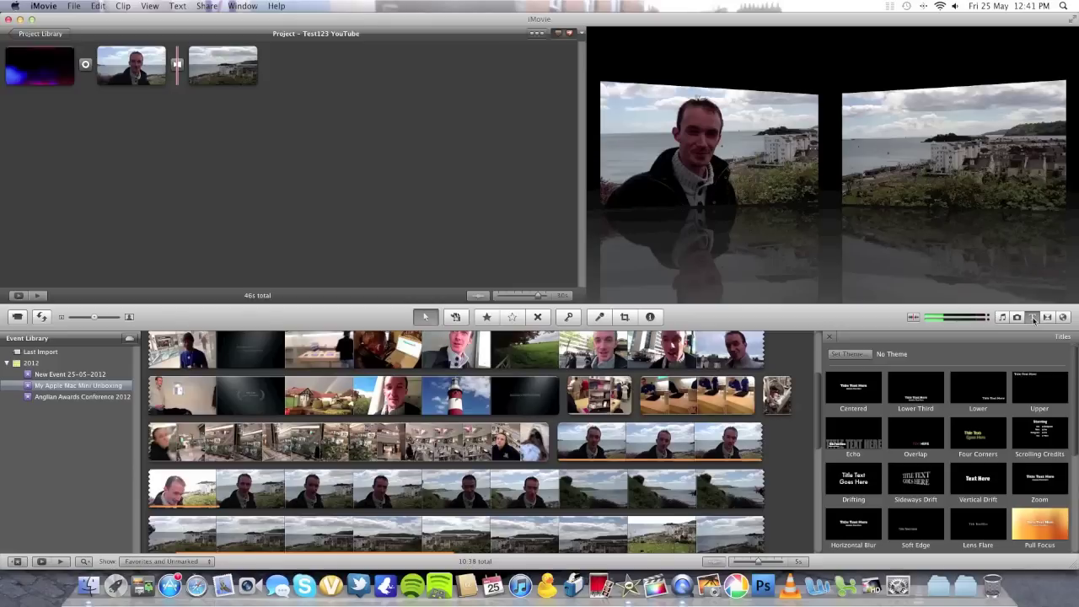
{"action": "scroll", "coordinate": [1076, 396], "scroll_direction": "down", "scroll_amount": 3}
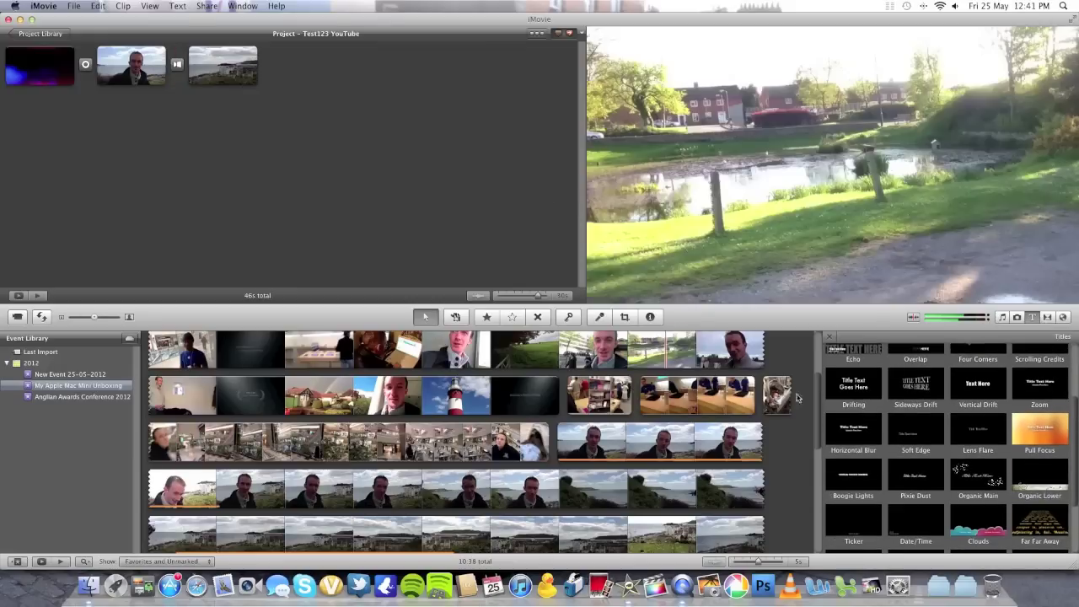
{"action": "left_click", "coordinate": [860, 474]}
{"action": "left_click_drag", "start_coordinate": [861, 475], "coordinate": [351, 72]}
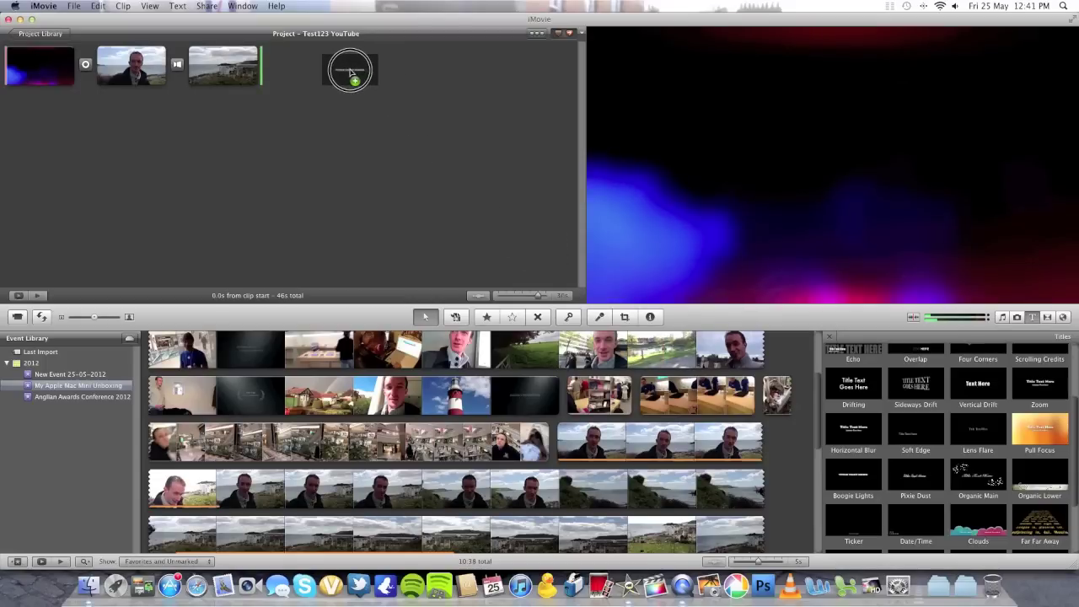
{"action": "left_click_drag", "start_coordinate": [351, 72], "coordinate": [351, 73]}
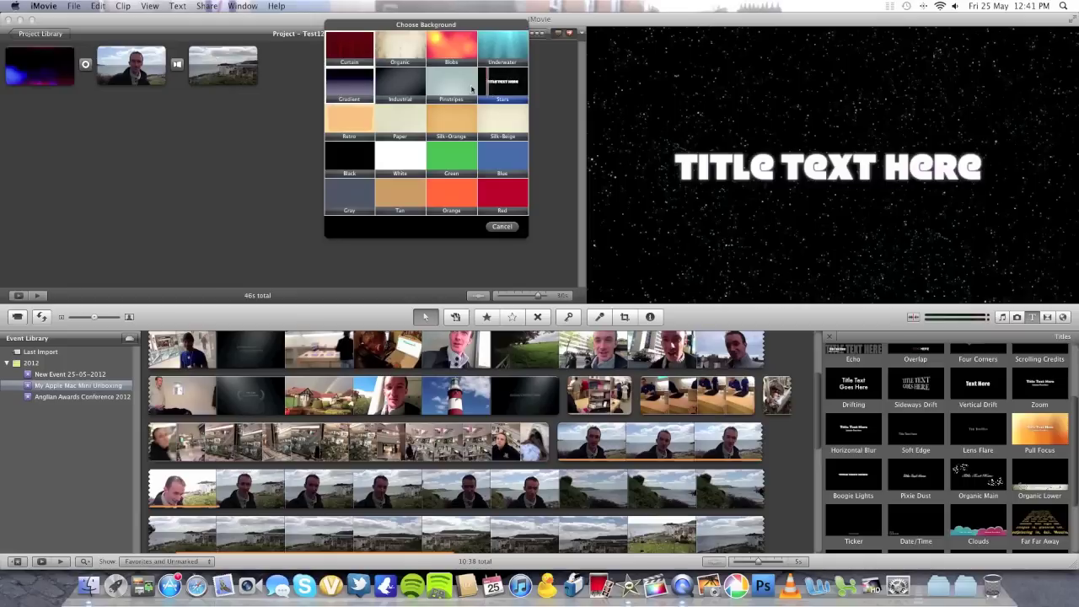
Choose the Gradient background to append a 4-second title clip to the project's end.
{"action": "left_click", "coordinate": [346, 89]}
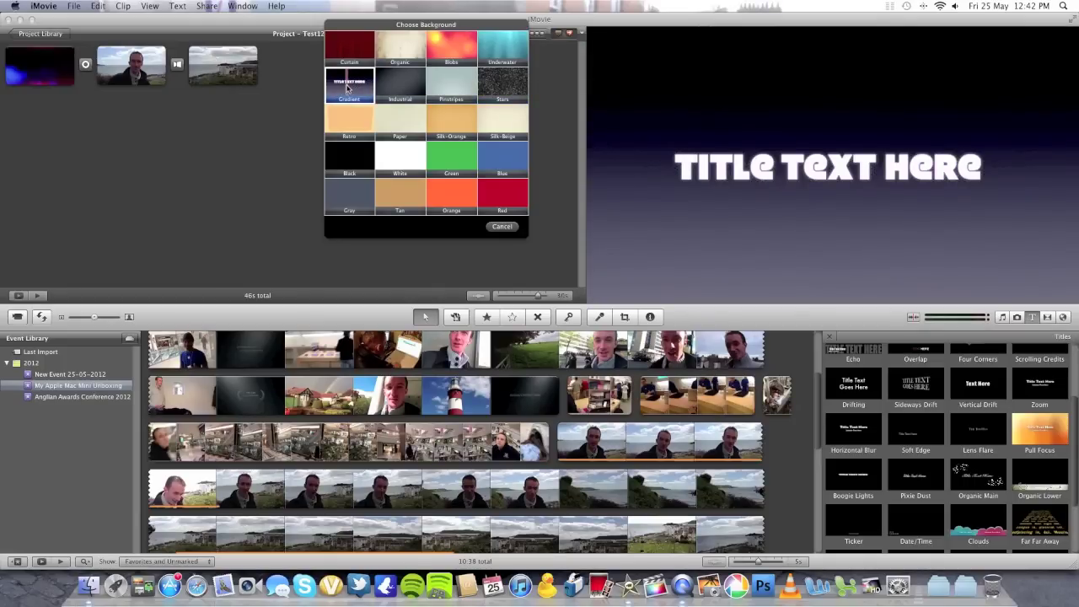
{"action": "left_click", "coordinate": [349, 88]}
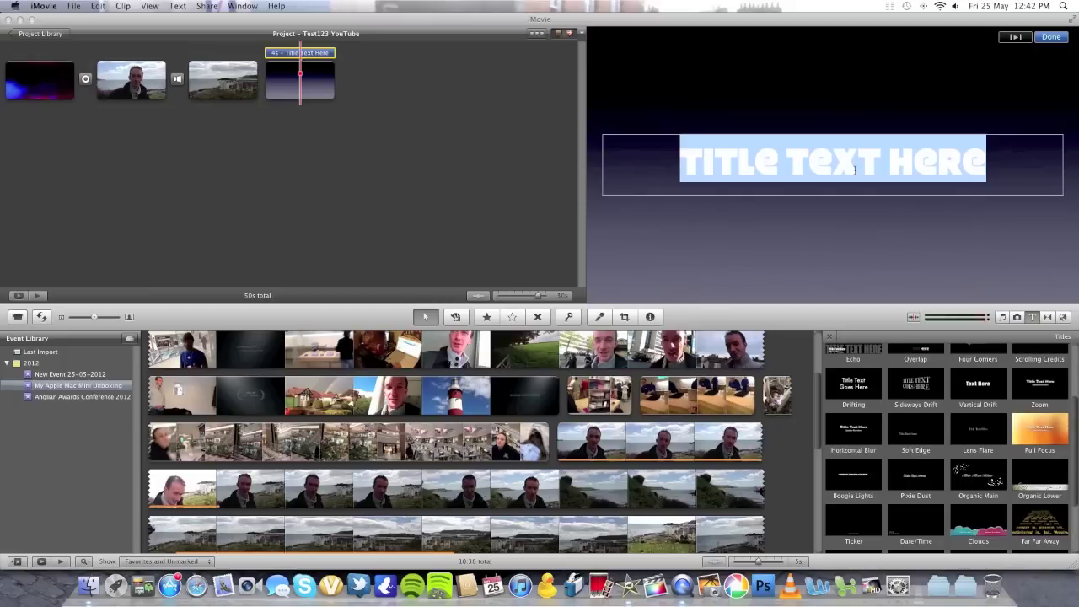
Replace the 'Title Text Here' placeholder with 'THANKS FOR WATCHING' and finish editing.
{"action": "left_click", "coordinate": [984, 165]}
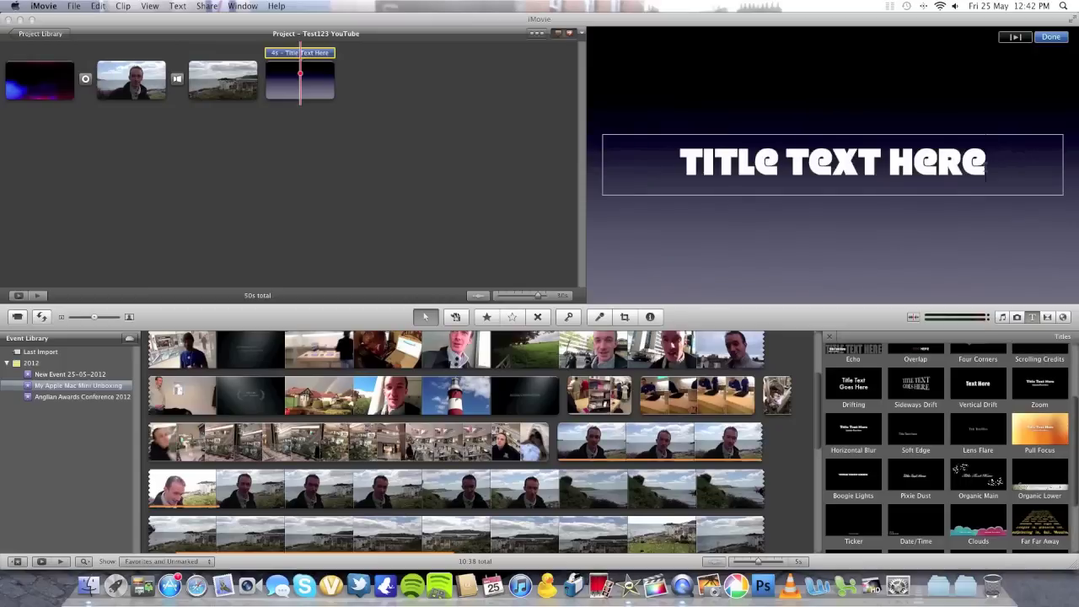
{"action": "left_click_drag", "start_coordinate": [978, 162], "coordinate": [643, 166]}
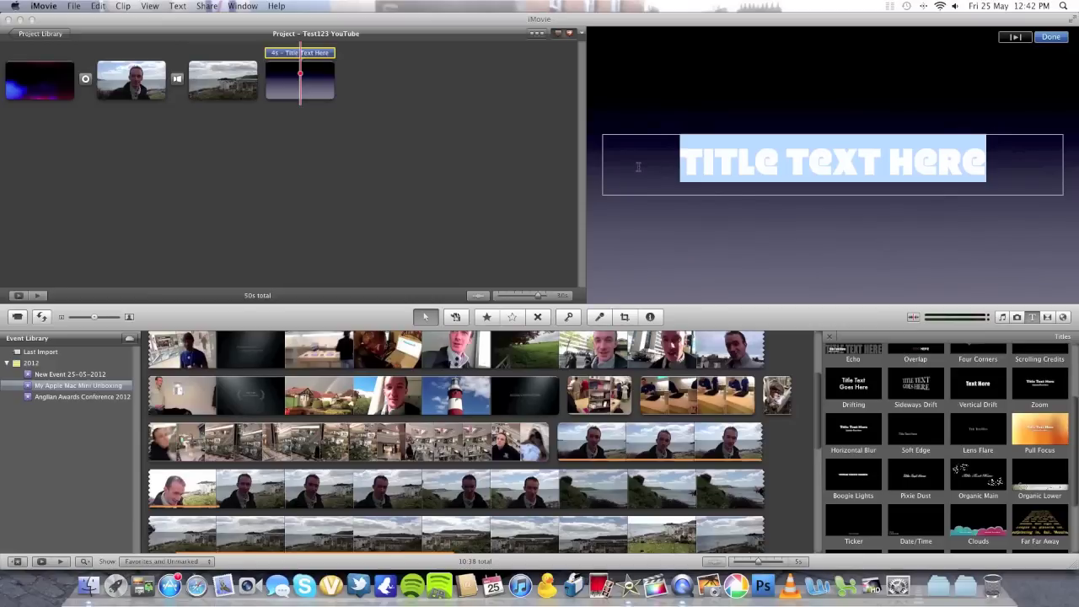
{"action": "type", "text": "TH"}
{"action": "key", "text": "BackSpace"}
{"action": "key", "text": "BackSpace"}
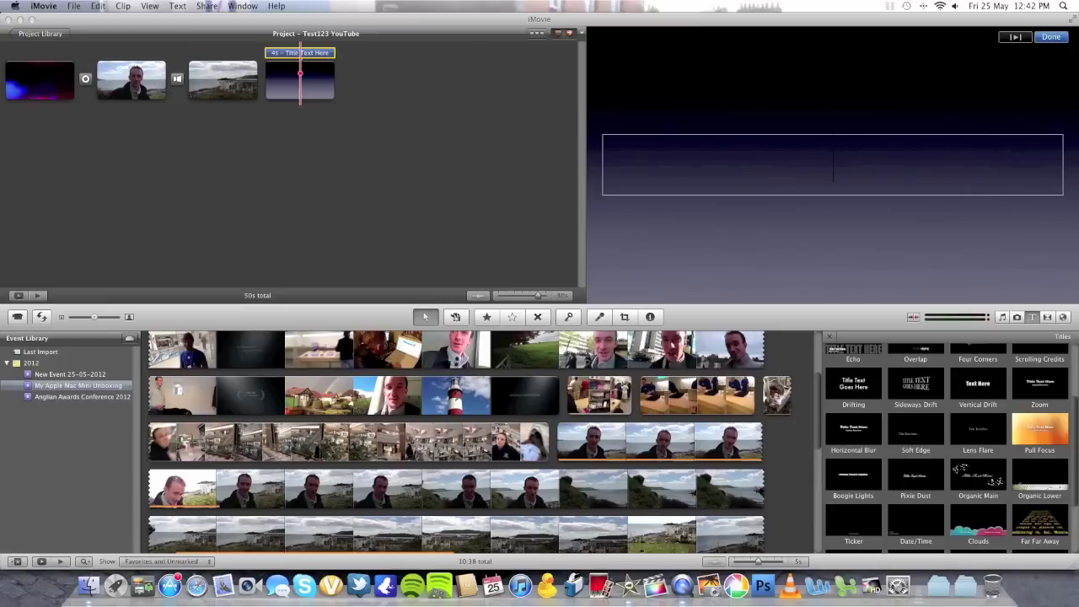
{"action": "type", "text": "THANKS"}
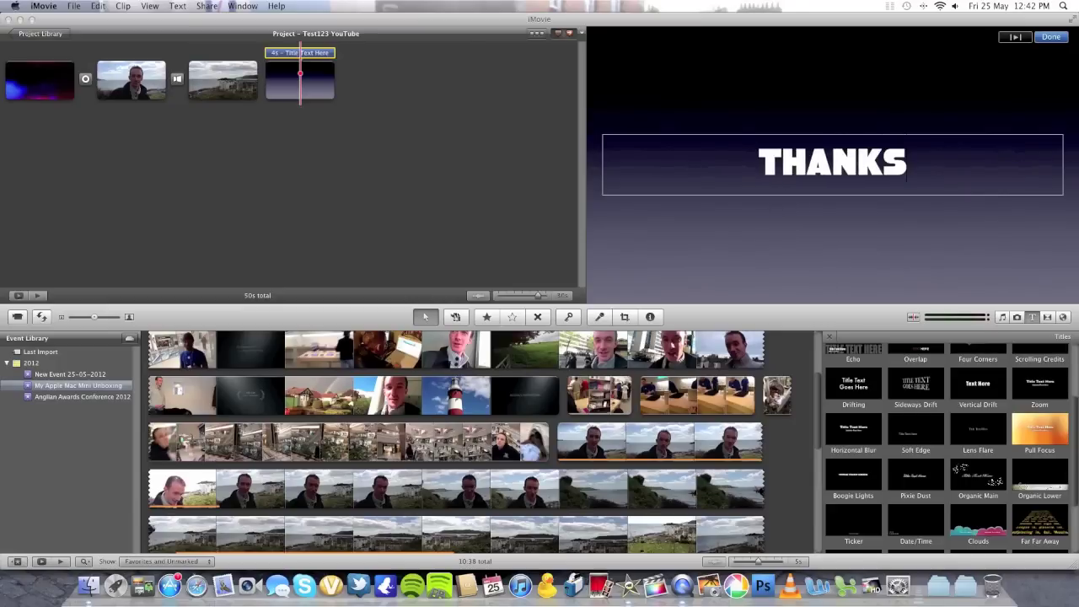
{"action": "type", "text": " GO"}
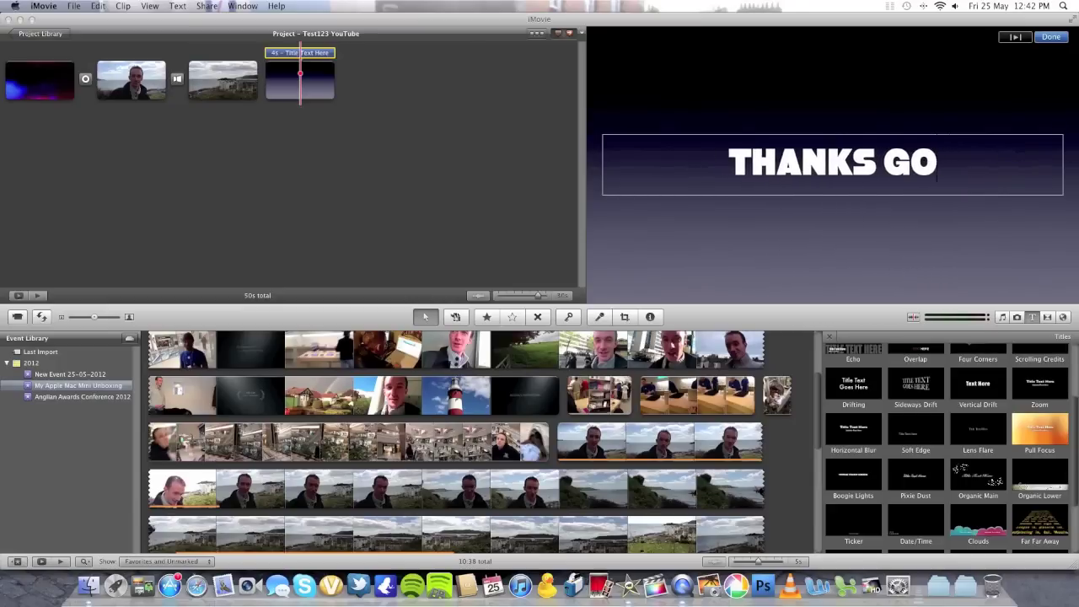
{"action": "key", "text": "BackSpace"}
{"action": "key", "text": "BackSpace"}
{"action": "key", "text": "BackSpace"}
{"action": "type", "text": "FOR WATCHING"}
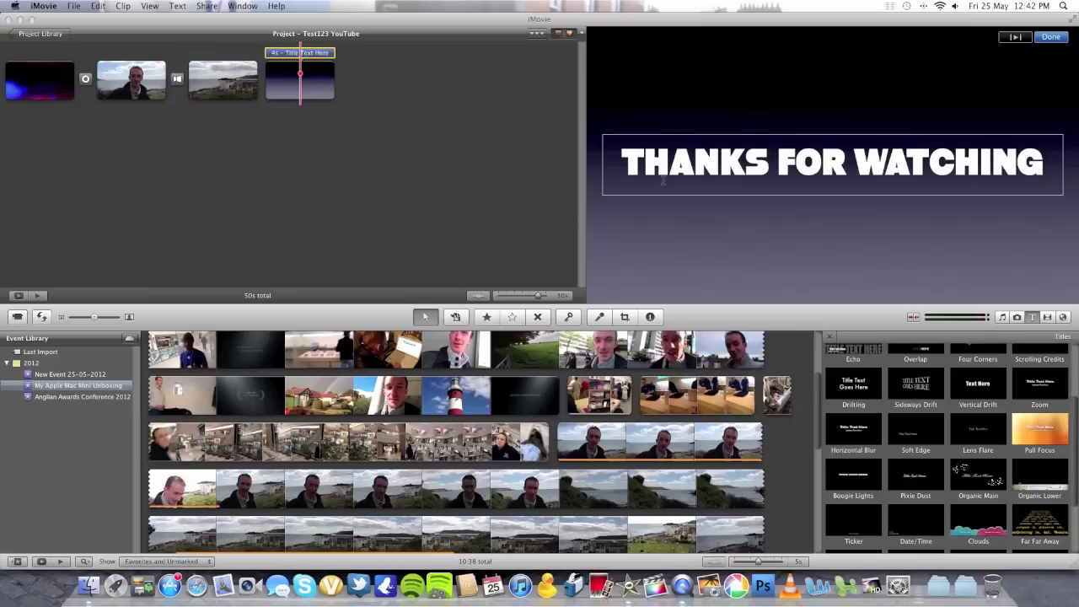
{"action": "left_click", "coordinate": [803, 237]}
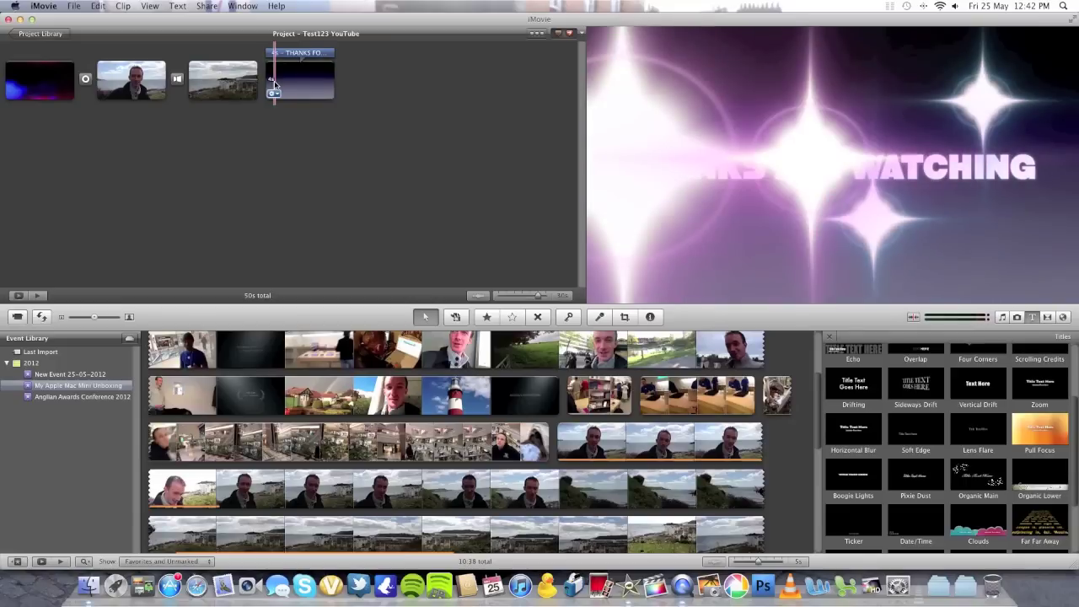
Change the THANKS FOR WATCHING title clip's duration from 4.0 to 5 seconds.
{"action": "left_click", "coordinate": [275, 84]}
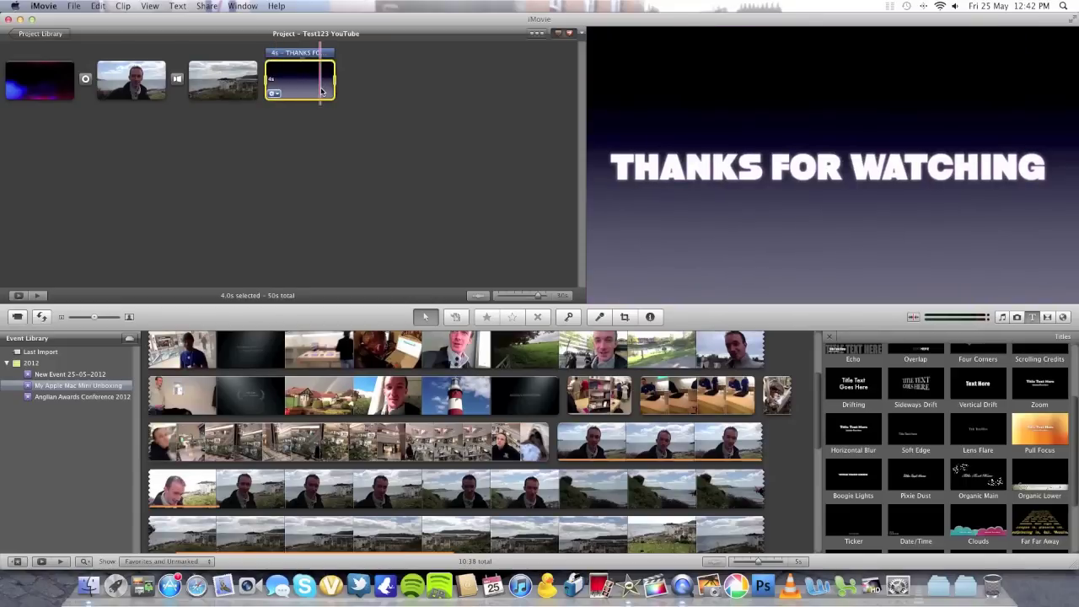
{"action": "double_click", "coordinate": [321, 91]}
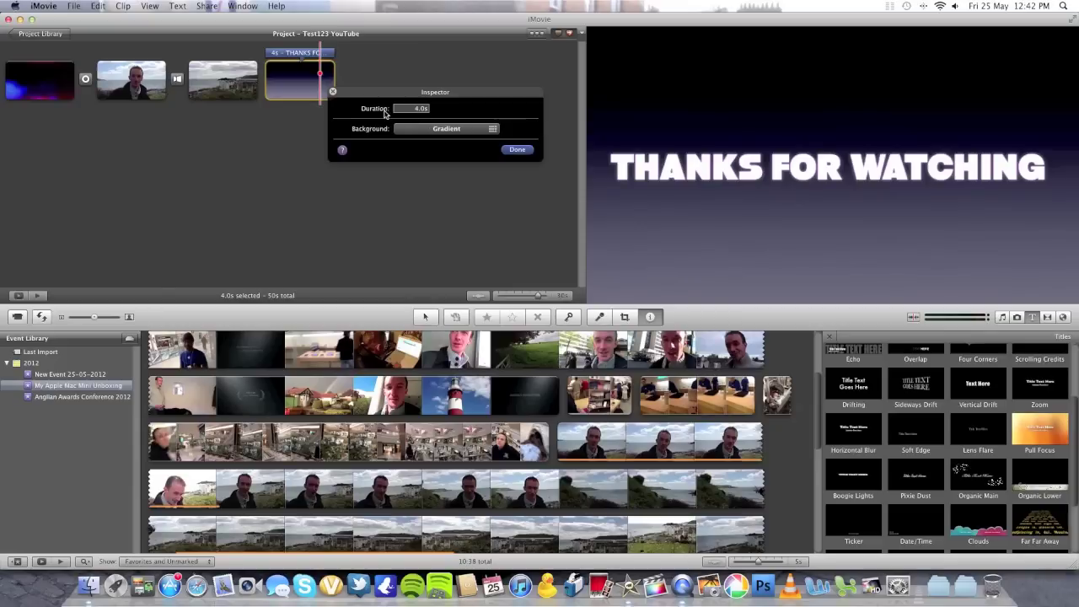
{"action": "left_click", "coordinate": [446, 111]}
{"action": "key", "text": "BackSpace"}
{"action": "type", "text": "5"}
{"action": "left_click", "coordinate": [516, 150]}
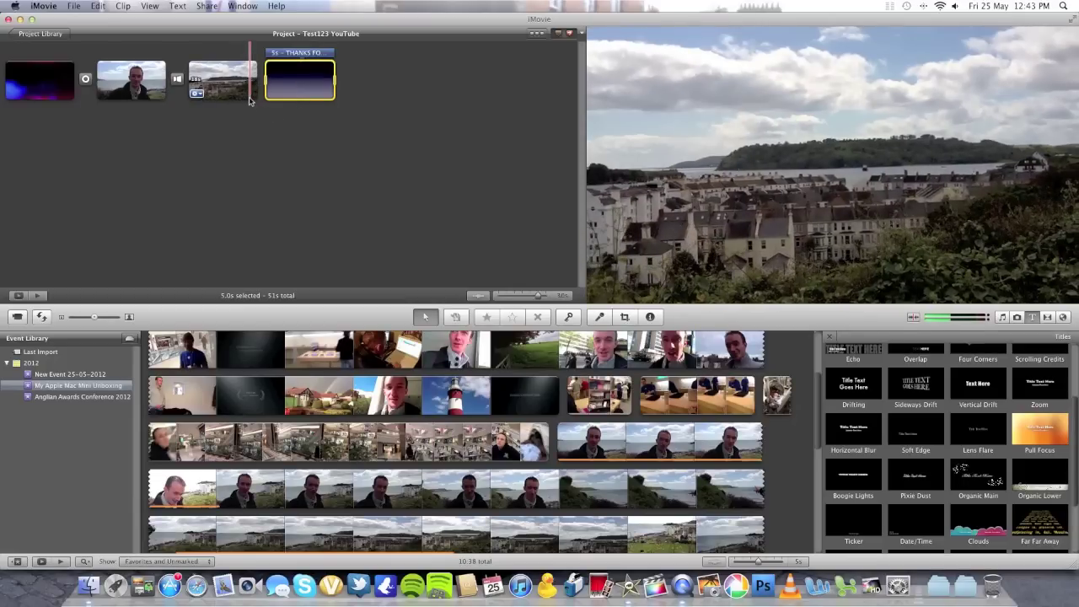
{"action": "left_click", "coordinate": [249, 101]}
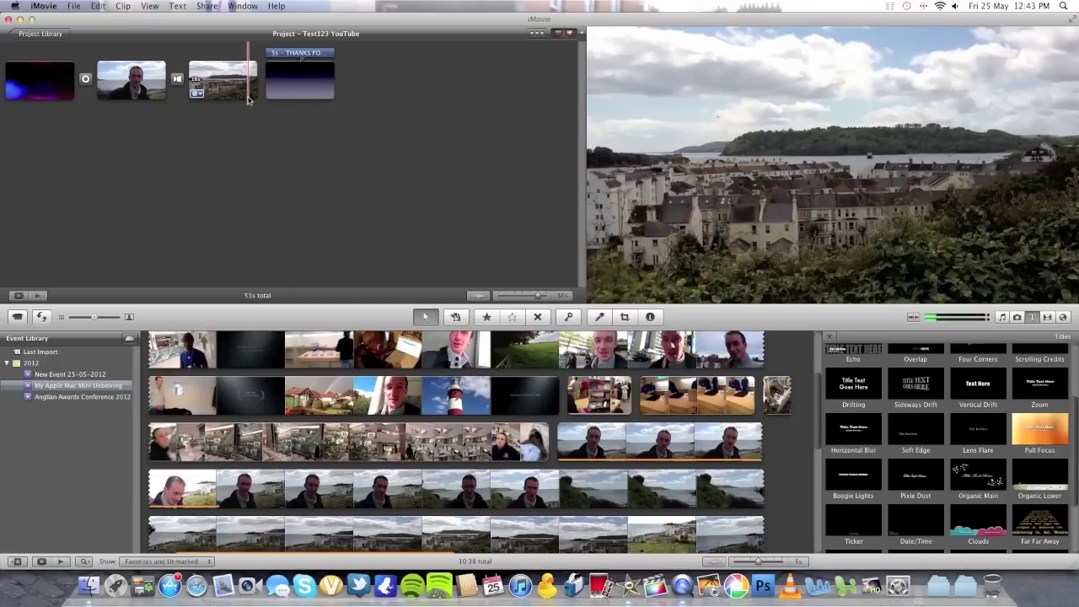
{"action": "key", "text": "space"}
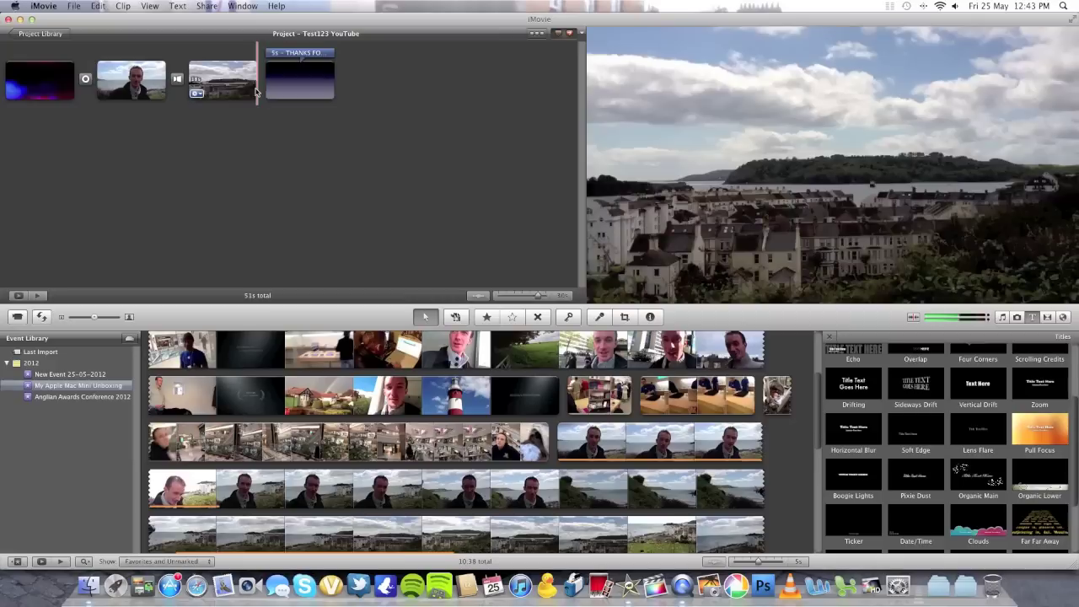
{"action": "key", "text": "space"}
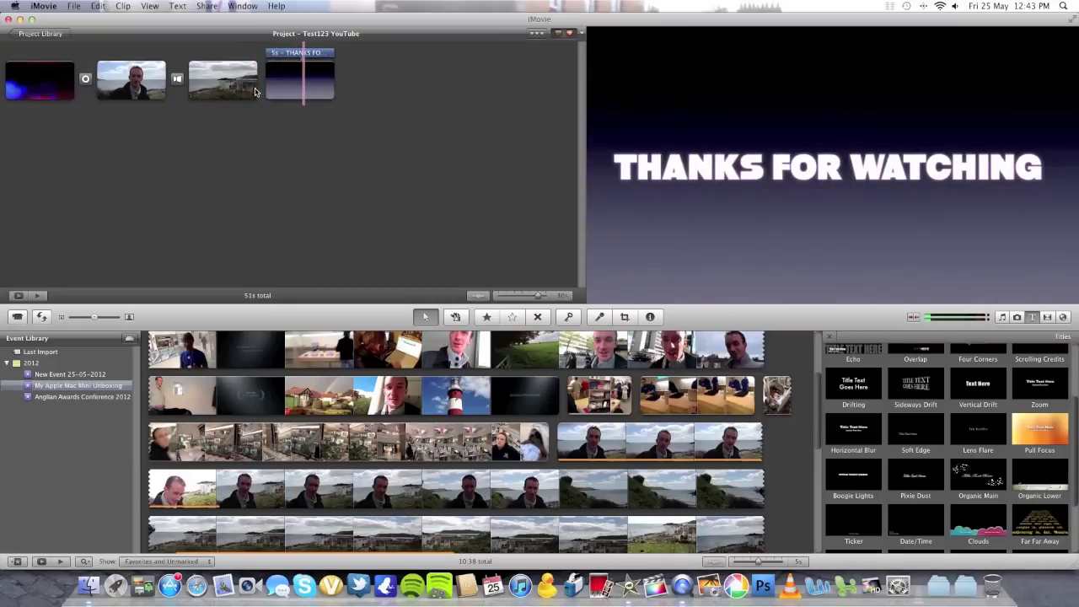
{"action": "key", "text": "space"}
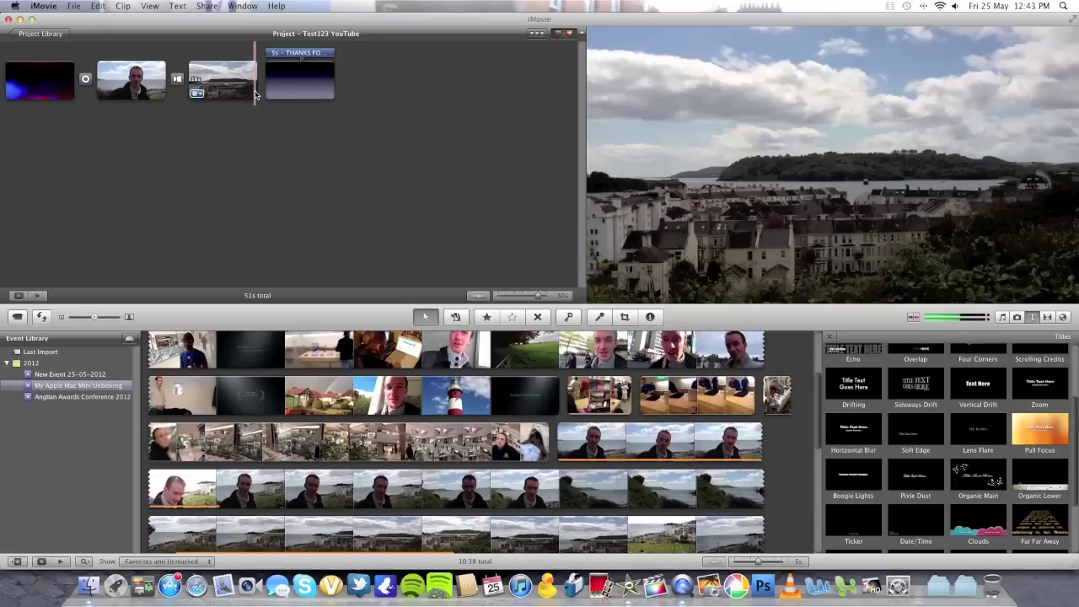
{"action": "left_click", "coordinate": [241, 91]}
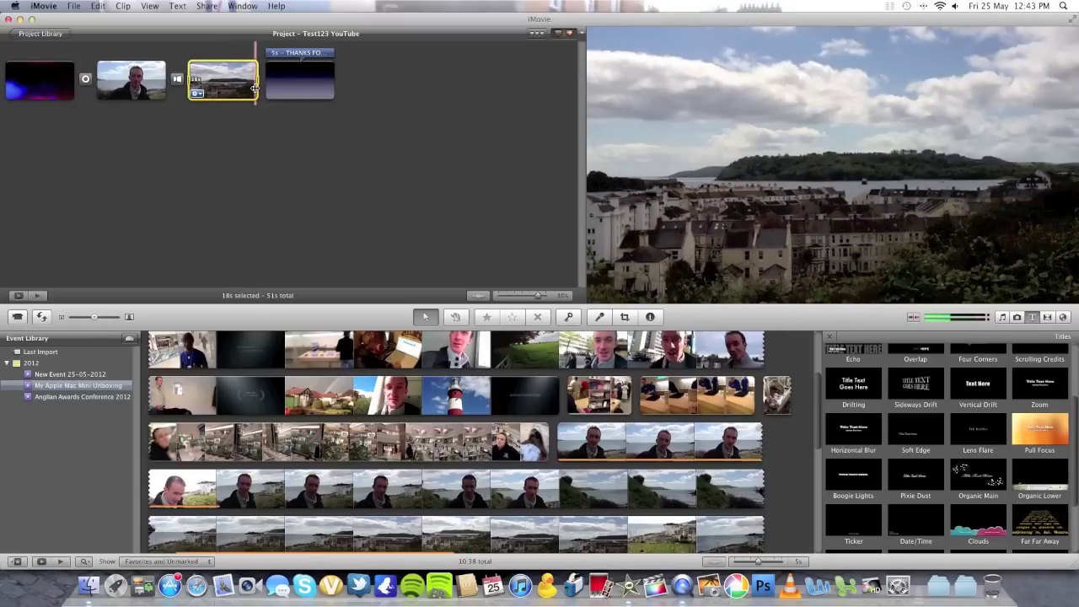
{"action": "left_click", "coordinate": [255, 118]}
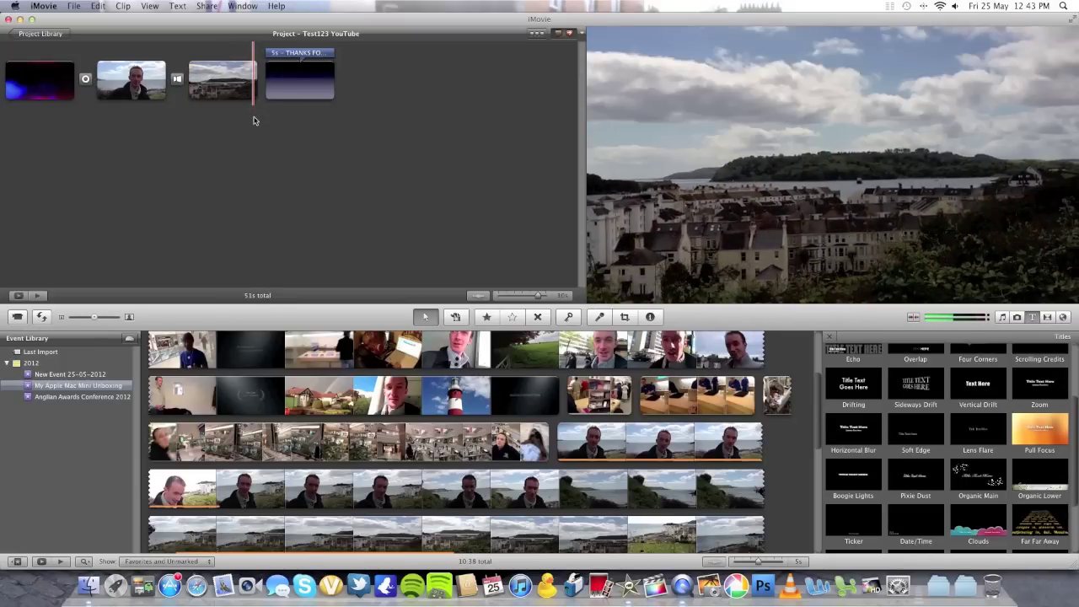
Place a Spin Out transition between the harbour landscape clip and the closing title.
{"action": "left_click", "coordinate": [1047, 316]}
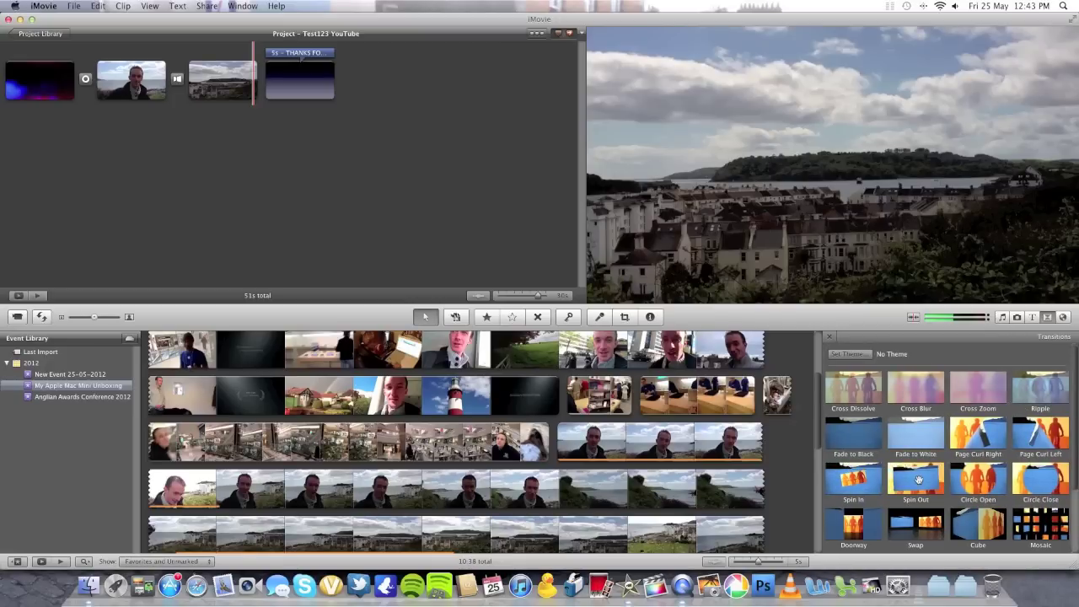
{"action": "left_click_drag", "start_coordinate": [918, 479], "coordinate": [265, 97]}
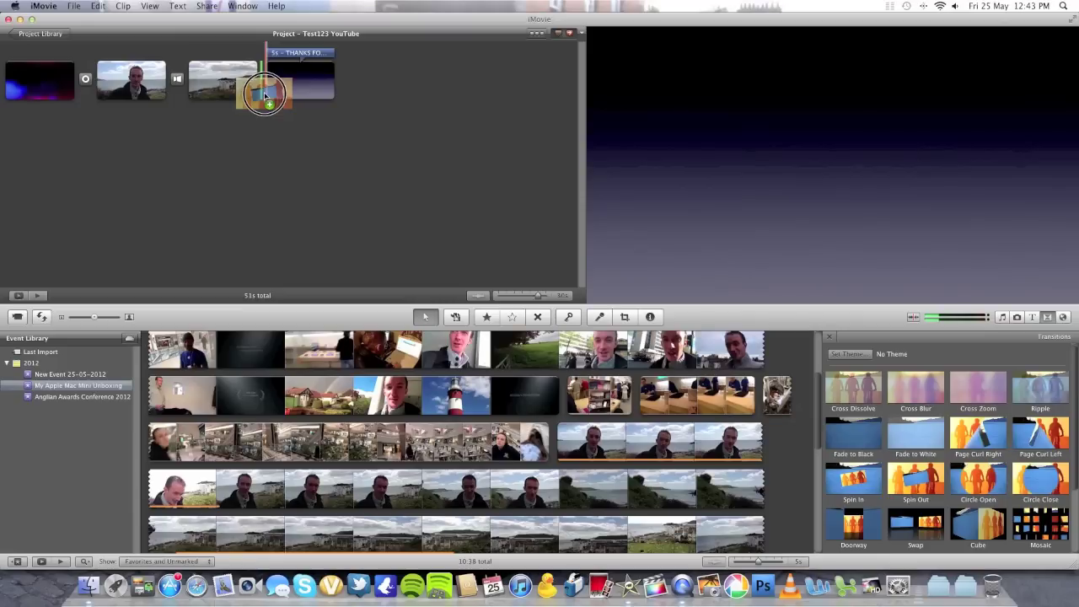
{"action": "left_click_drag", "start_coordinate": [266, 97], "coordinate": [264, 95]}
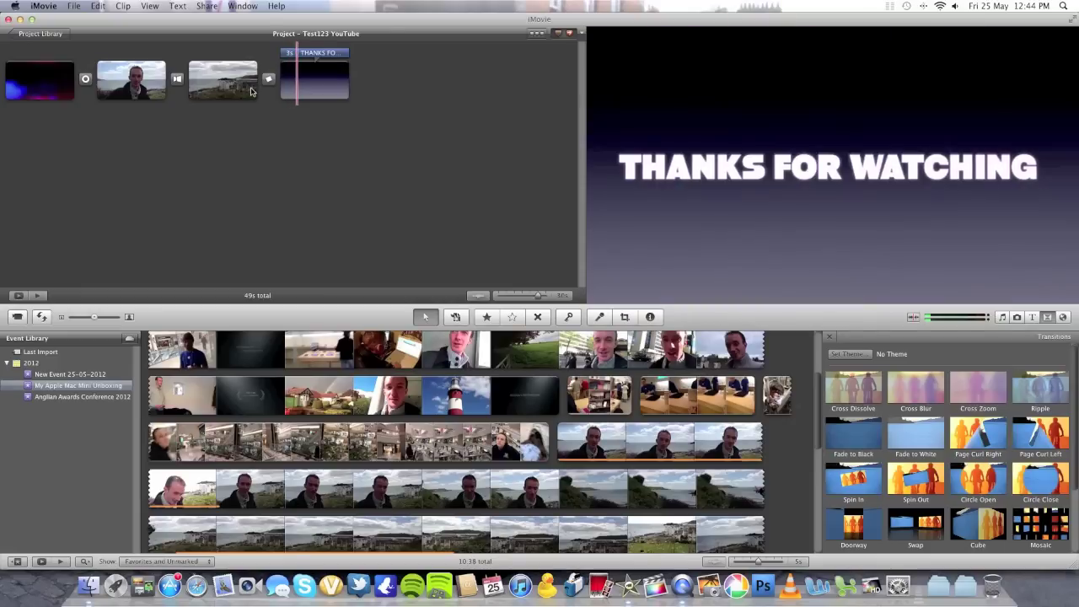
{"action": "key", "text": "space"}
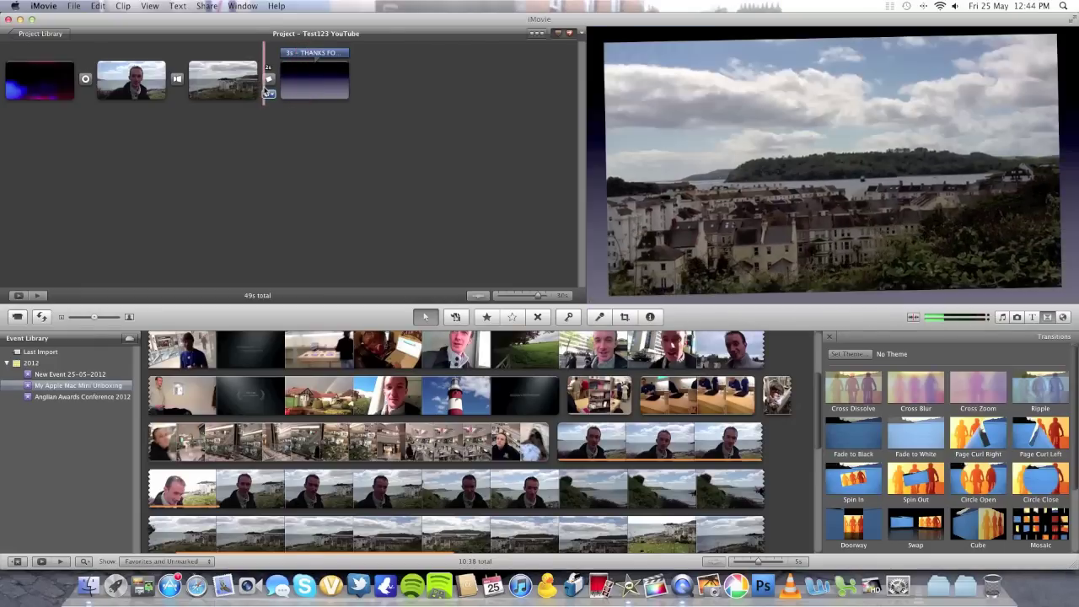